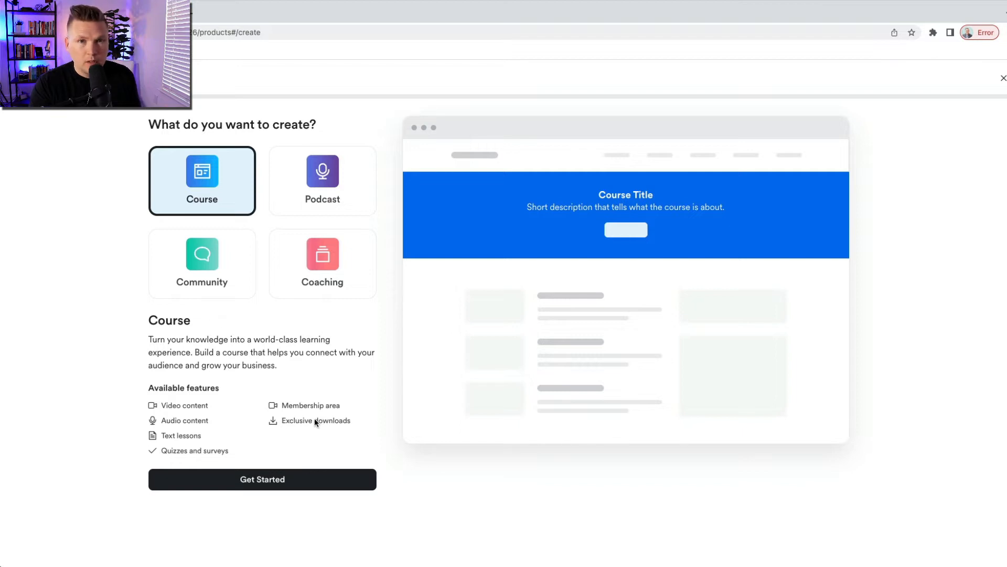
Step: Start a new course and title it with the creator's first name in the possessive followed by "WOnderful business course"
{"action": "left_click", "coordinate": [255, 478]}
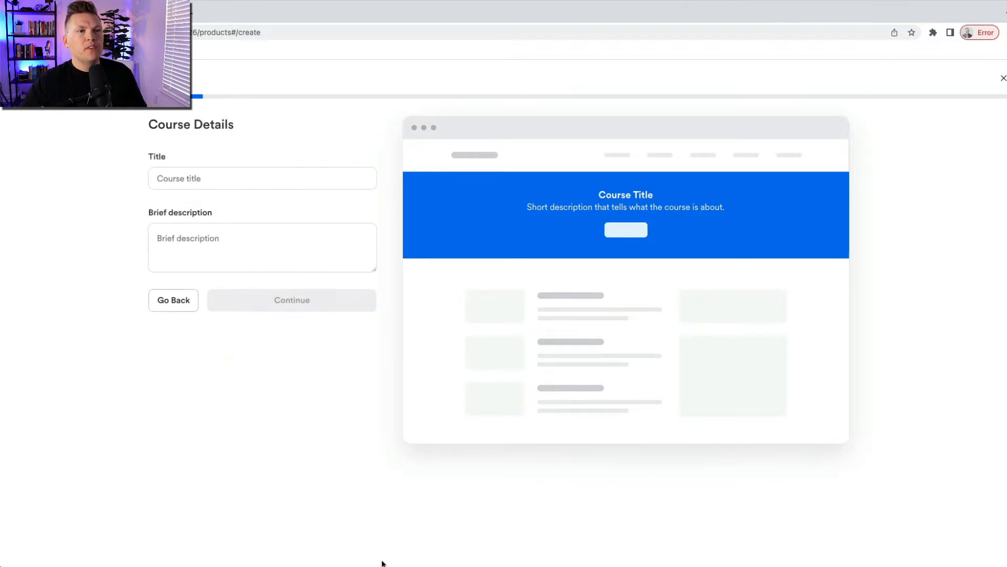
{"action": "left_click", "coordinate": [221, 174]}
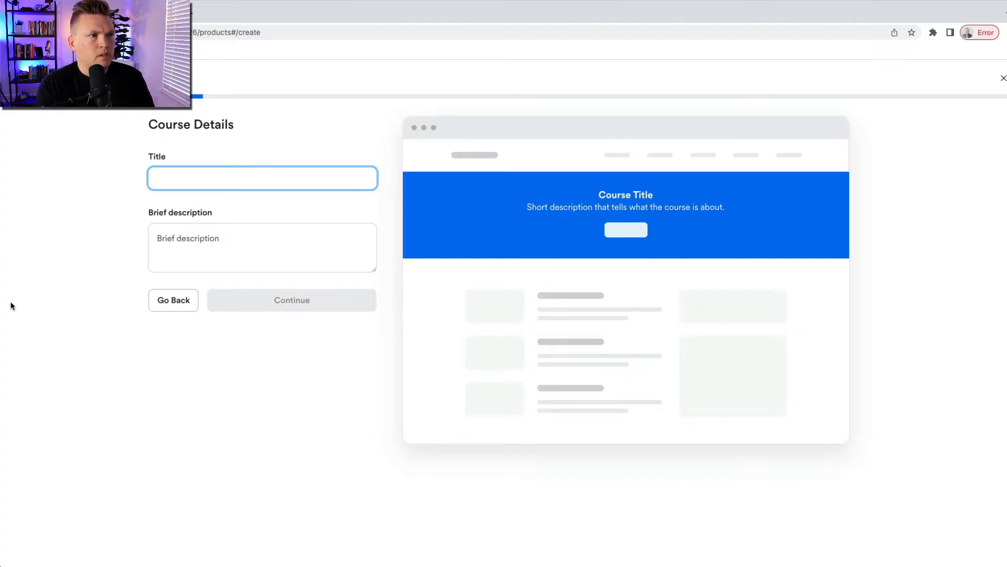
{"action": "type", "text": "Lane's WO"}
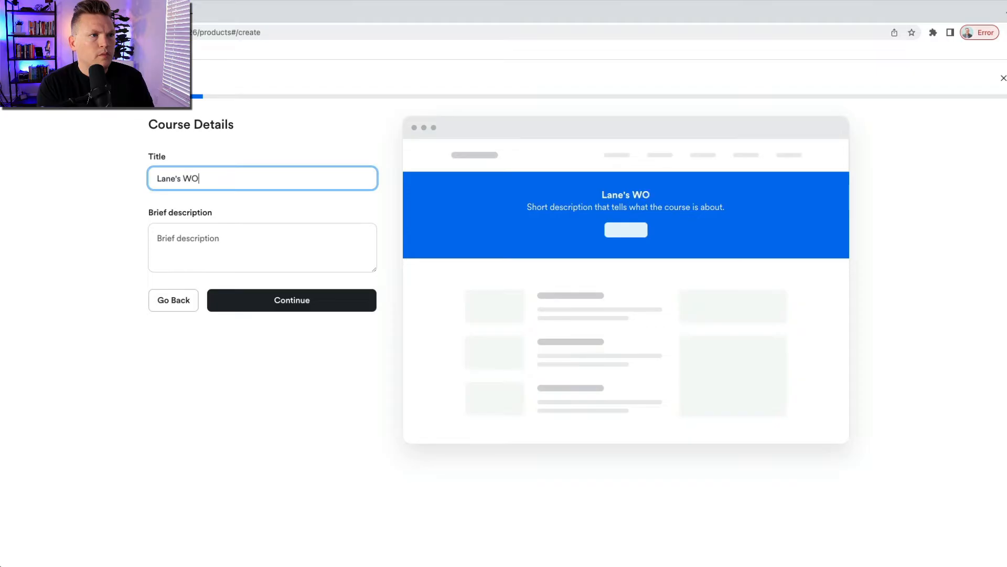
{"action": "type", "text": "nderuf"}
{"action": "key", "text": "BackSpace"}
{"action": "key", "text": "BackSpace"}
{"action": "type", "text": "fu"}
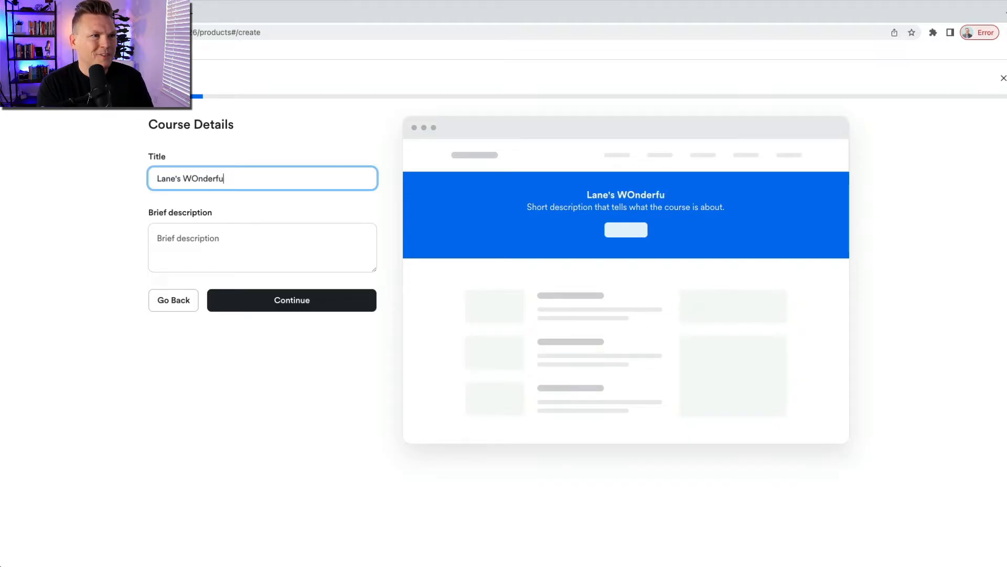
{"action": "type", "text": "l business cour"}
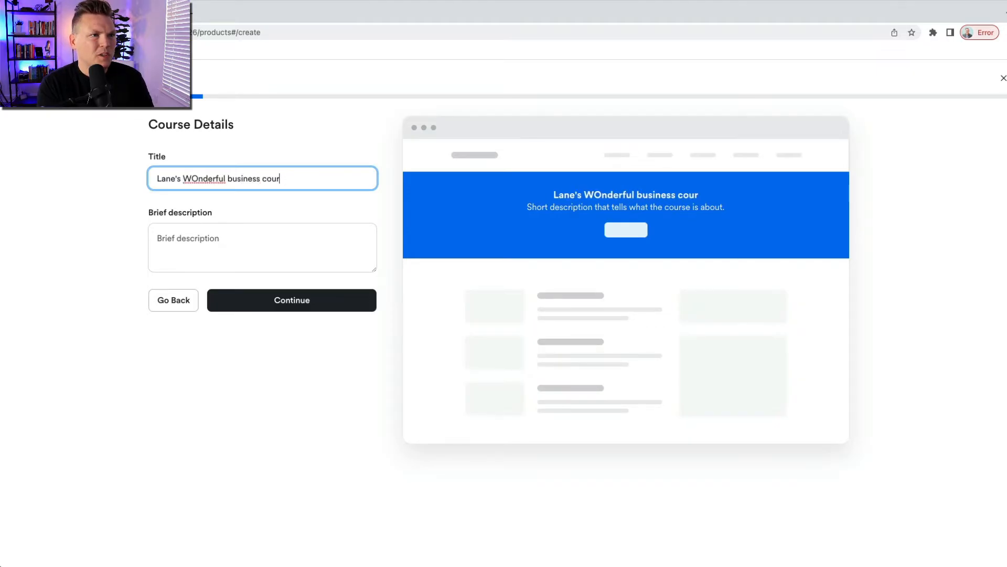
{"action": "type", "text": "se"}
Step: Enter the brief description "take the course to discover how to start and grow a wonderful business" and continue to the template choice
{"action": "left_click", "coordinate": [211, 240]}
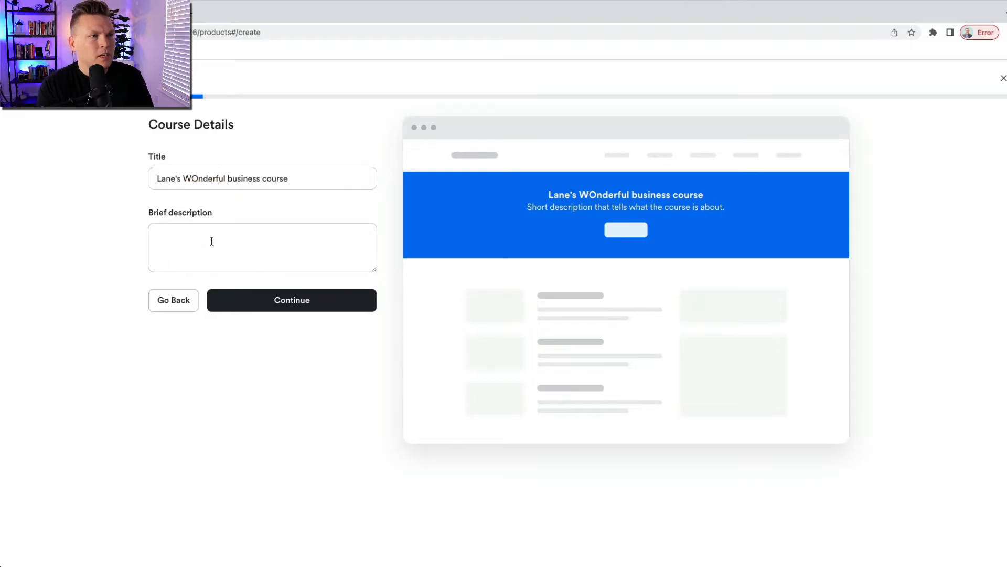
{"action": "type", "text": "take the coruse,"}
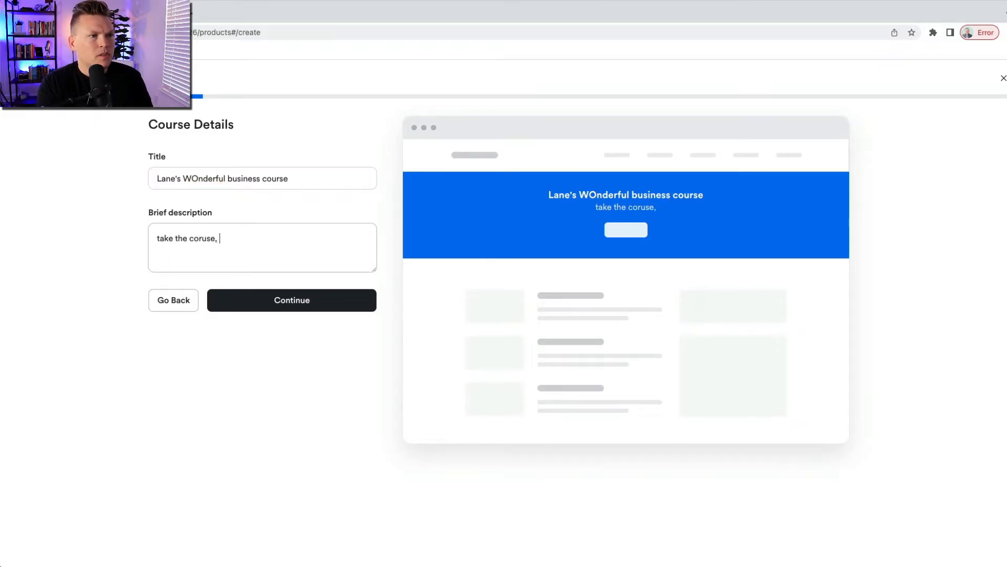
{"action": "key", "text": "BackSpace"}
{"action": "key", "text": "BackSpace"}
{"action": "key", "text": "BackSpace"}
{"action": "key", "text": "BackSpace"}
{"action": "key", "text": "BackSpace"}
{"action": "type", "text": "use "}
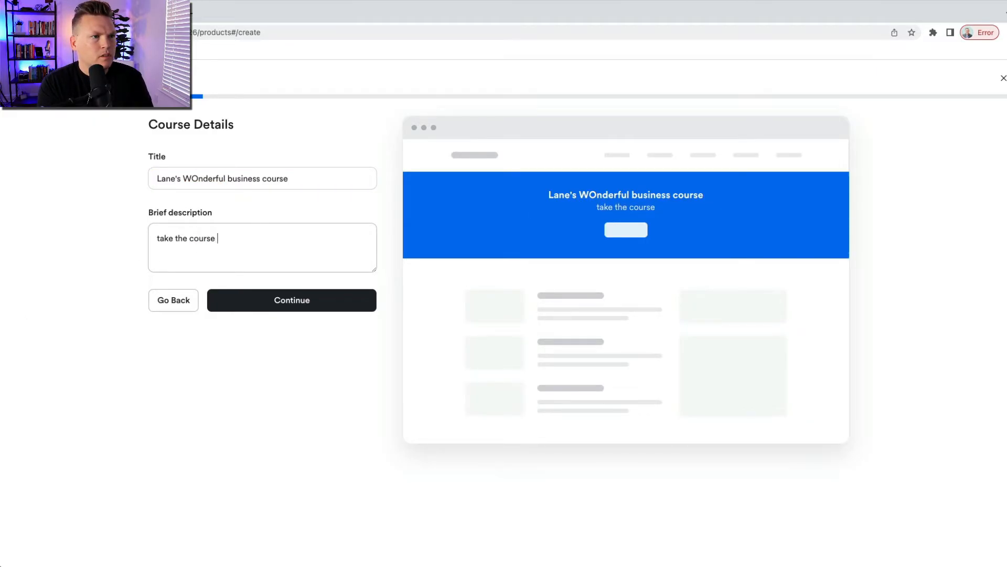
{"action": "type", "text": "to laun"}
{"action": "key", "text": "BackSpace"}
{"action": "key", "text": "BackSpace"}
{"action": "key", "text": "BackSpace"}
{"action": "key", "text": "BackSpace"}
{"action": "type", "text": "d"}
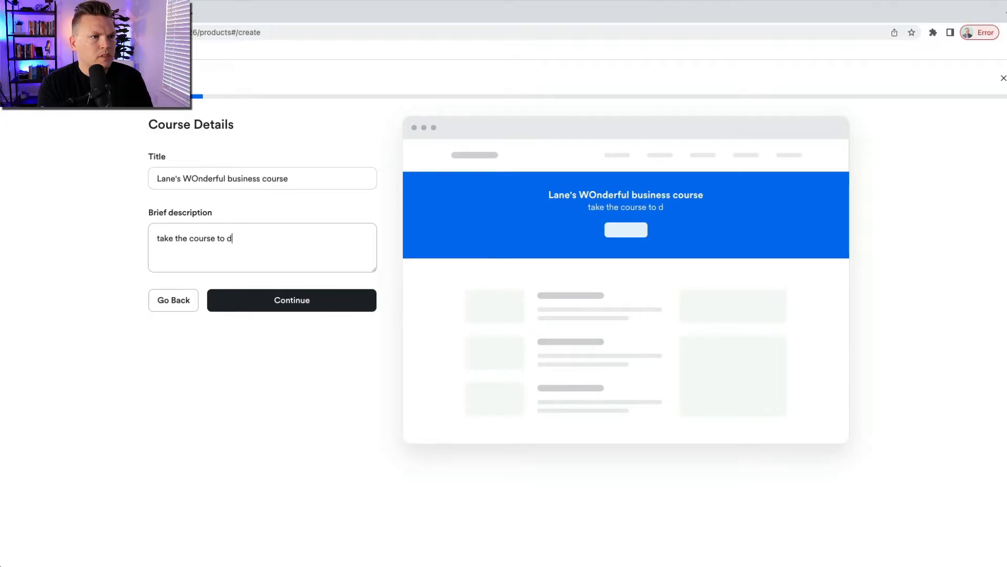
{"action": "type", "text": "isco"}
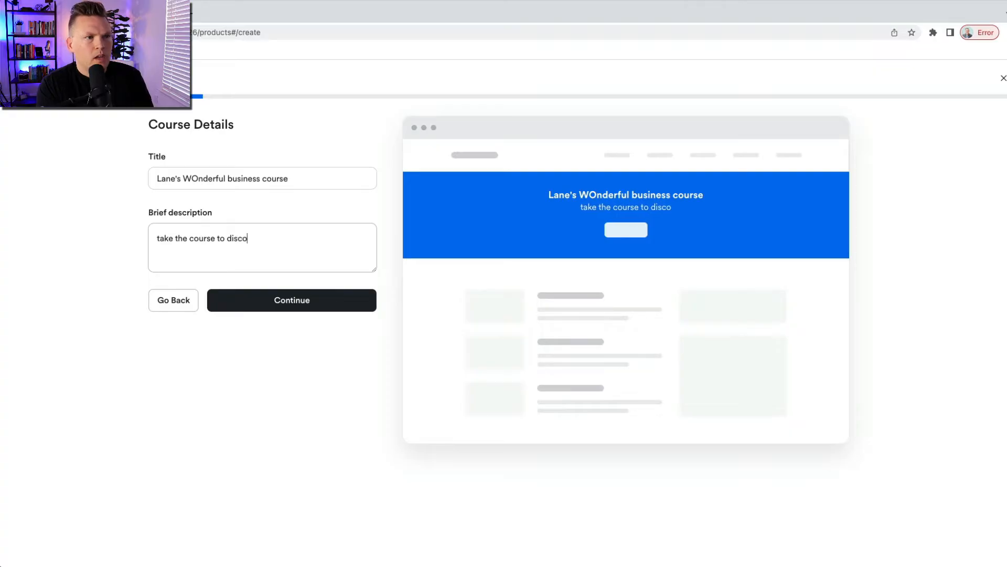
{"action": "type", "text": "ver"}
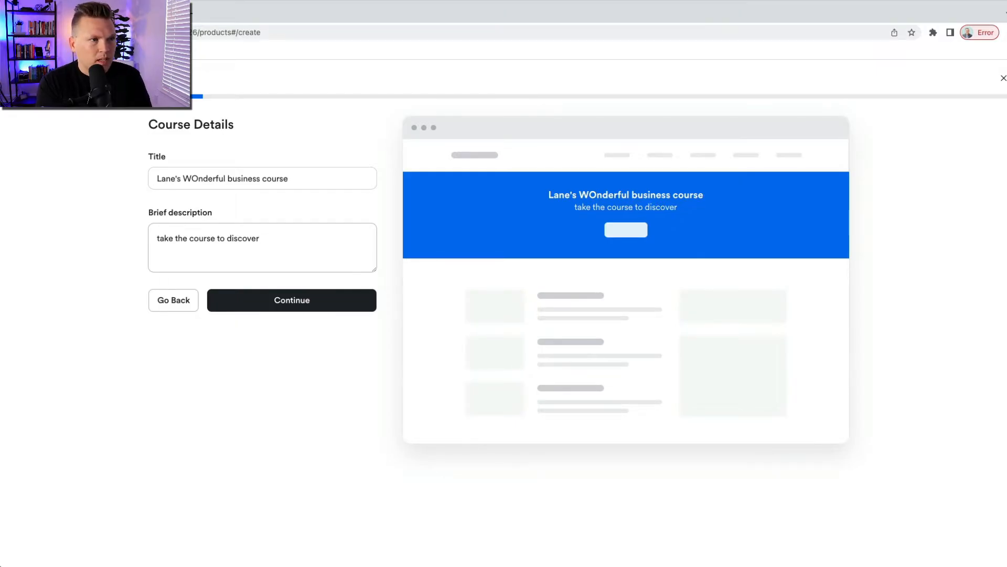
{"action": "type", "text": "h"}
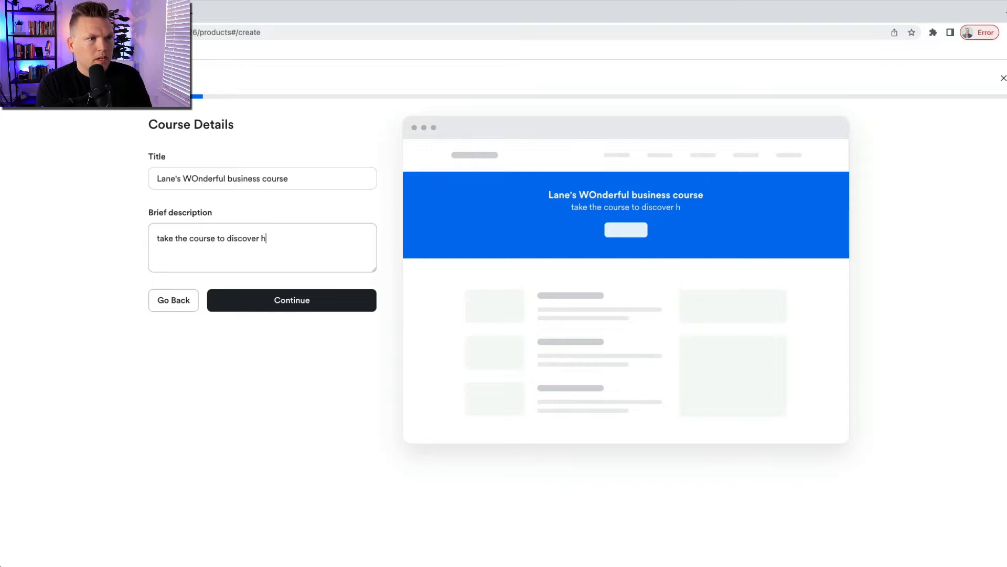
{"action": "type", "text": "ow to start and gr"}
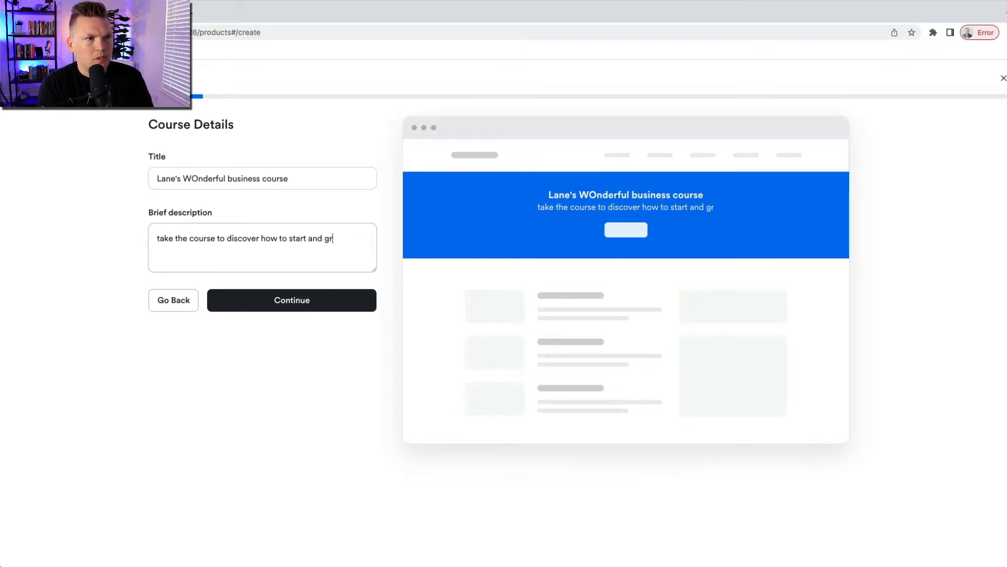
{"action": "type", "text": "ow a wonderufl bu"}
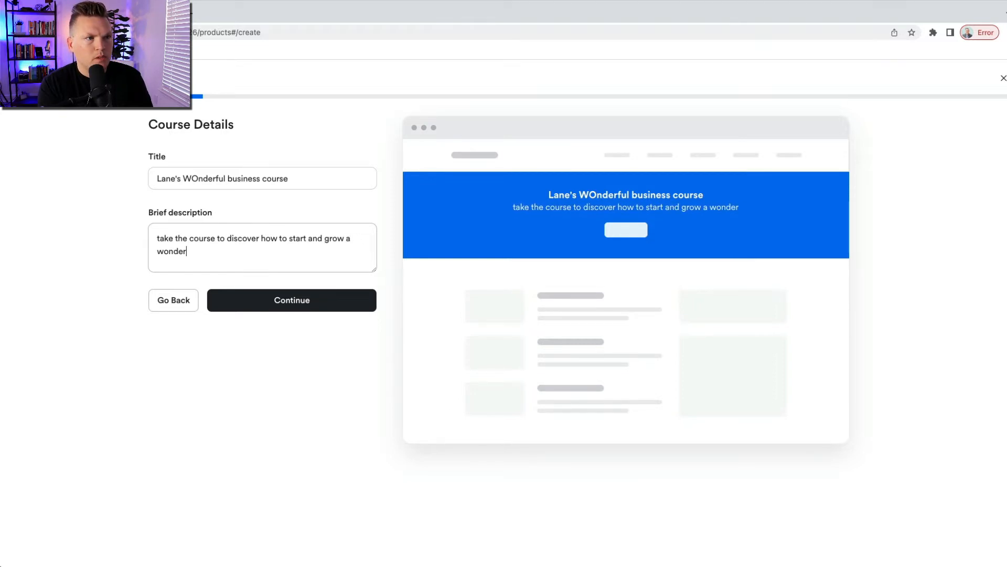
{"action": "key", "text": "BackSpace"}
{"action": "key", "text": "BackSpace"}
{"action": "key", "text": "BackSpace"}
{"action": "key", "text": "BackSpace"}
{"action": "key", "text": "BackSpace"}
{"action": "key", "text": "BackSpace"}
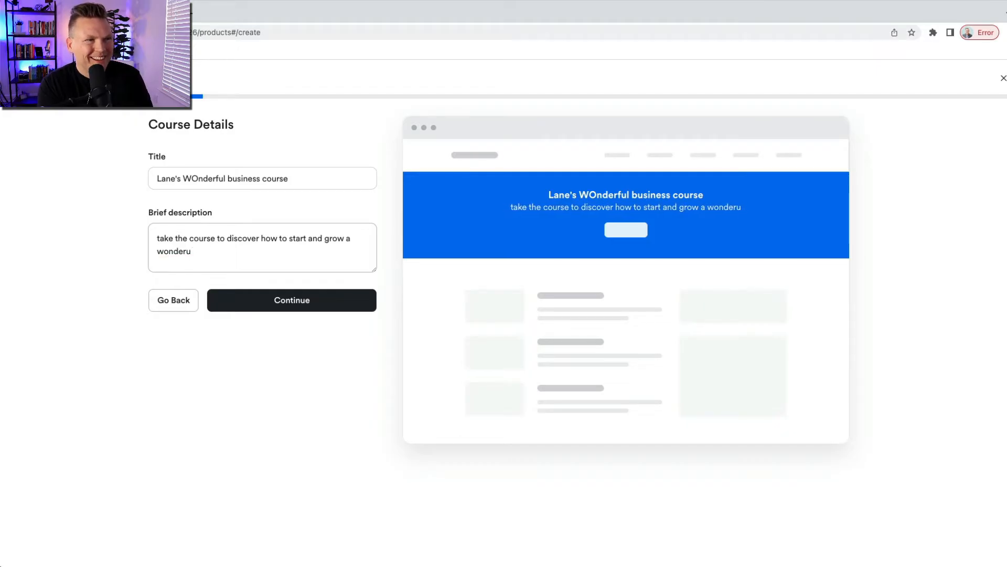
{"action": "type", "text": "b"}
{"action": "key", "text": "BackSpace"}
{"action": "type", "text": "ul"}
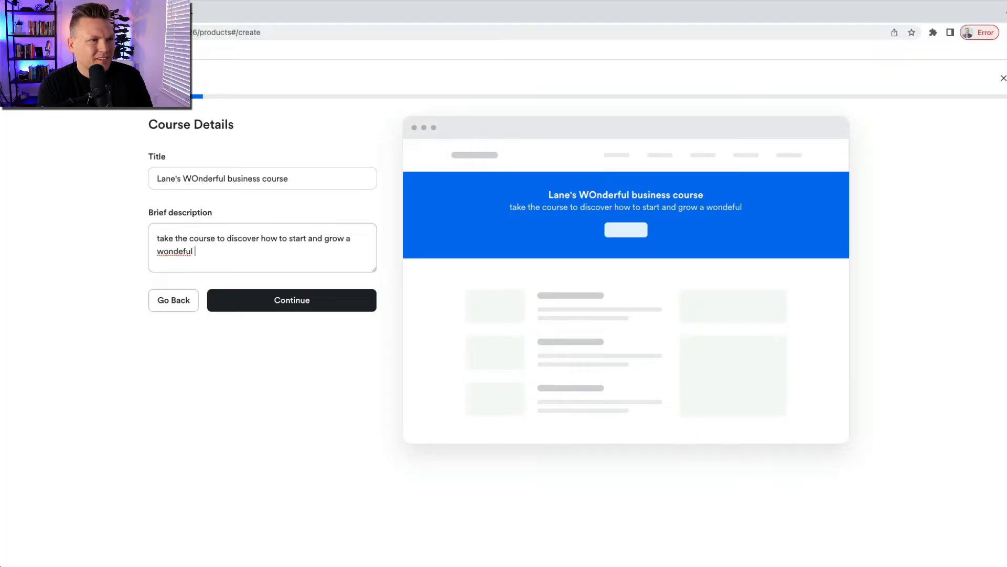
{"action": "key", "text": "BackSpace"}
{"action": "key", "text": "BackSpace"}
{"action": "key", "text": "BackSpace"}
{"action": "type", "text": "ful "}
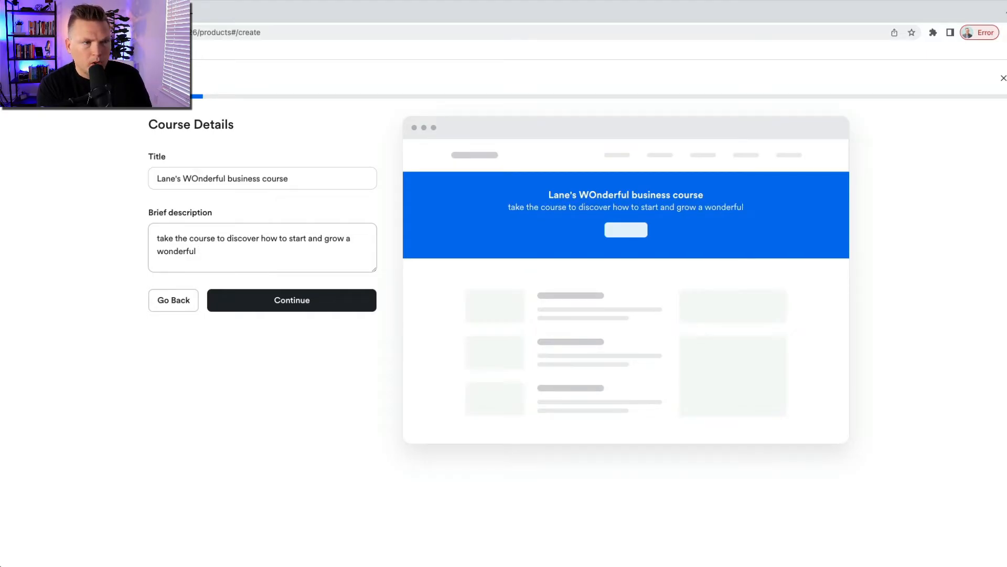
{"action": "type", "text": "business"}
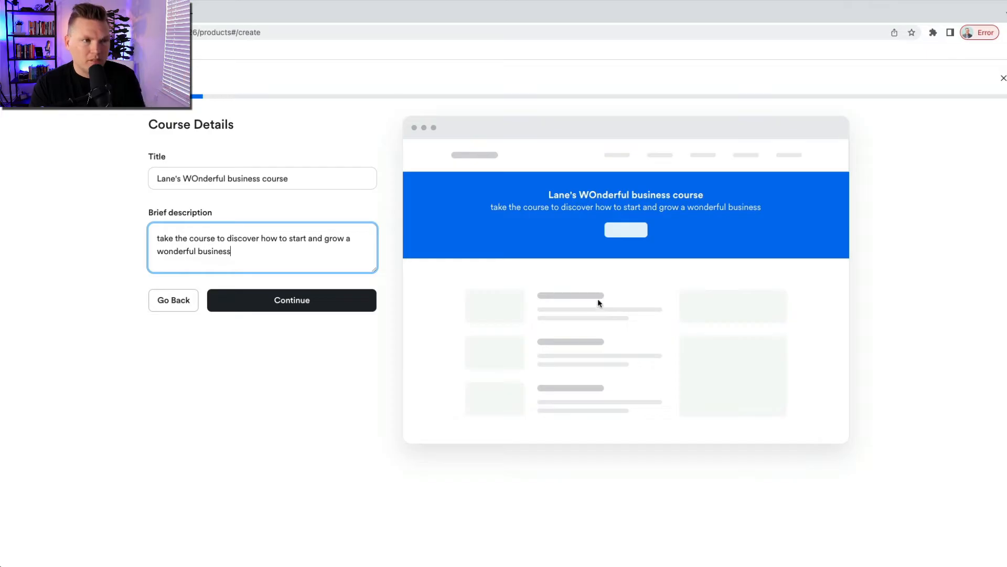
{"action": "left_click", "coordinate": [297, 301]}
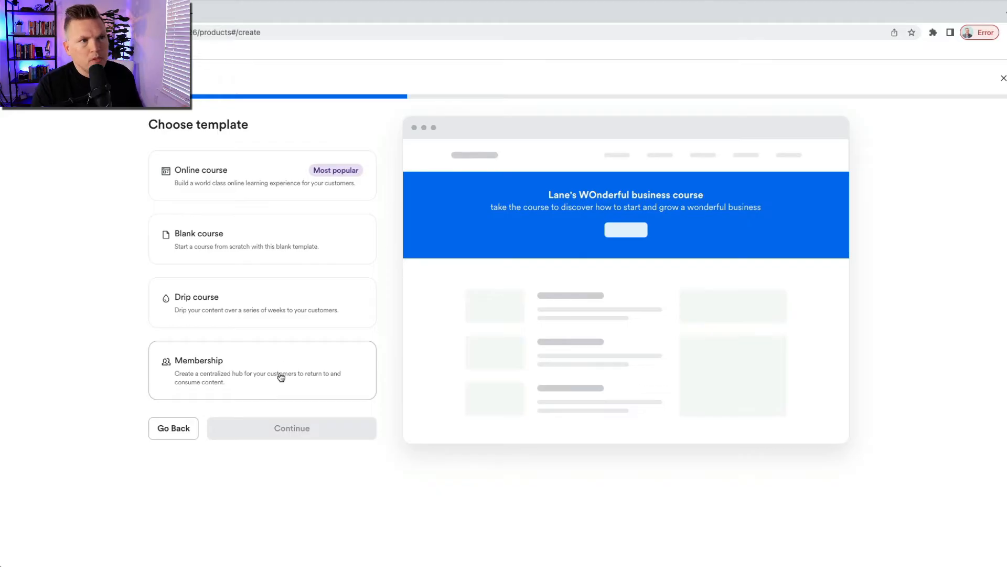
Step: Choose the Online course template and continue to pricing without uploading a course image
{"action": "left_click", "coordinate": [244, 173]}
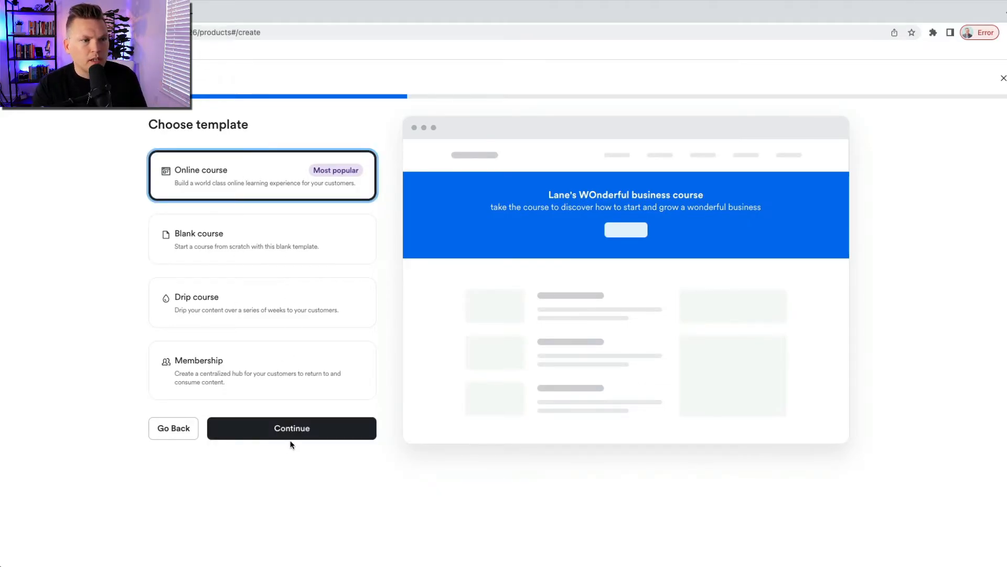
{"action": "left_click", "coordinate": [297, 428]}
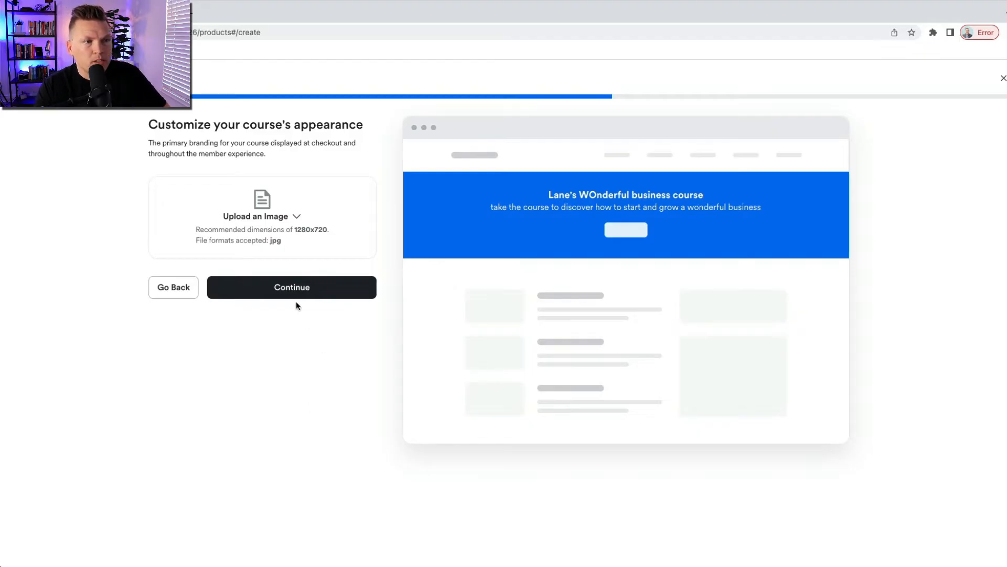
{"action": "left_click", "coordinate": [292, 288]}
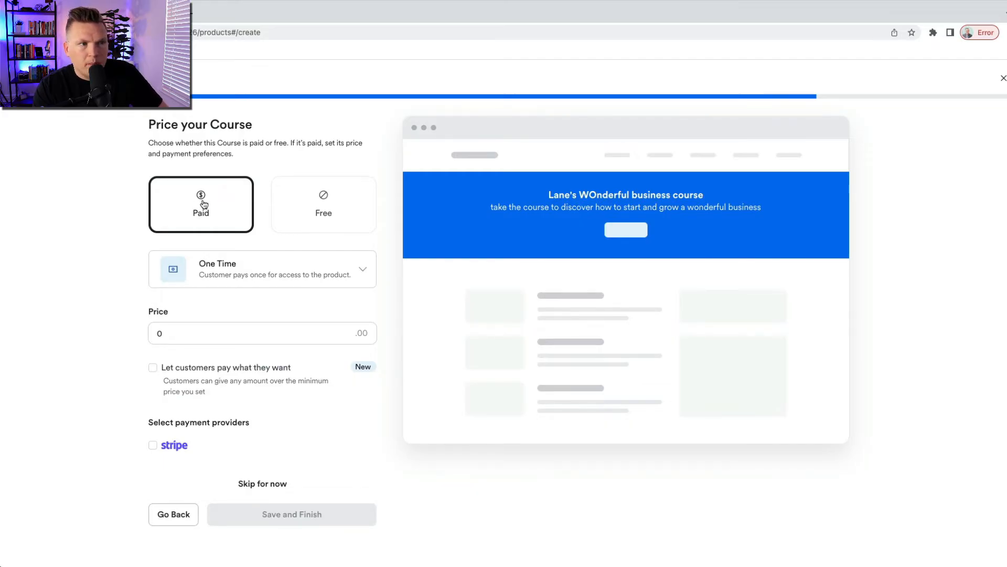
Step: Set the one-time course price to 297 with Stripe as the payment provider, and finish creating the course
{"action": "left_click", "coordinate": [189, 335]}
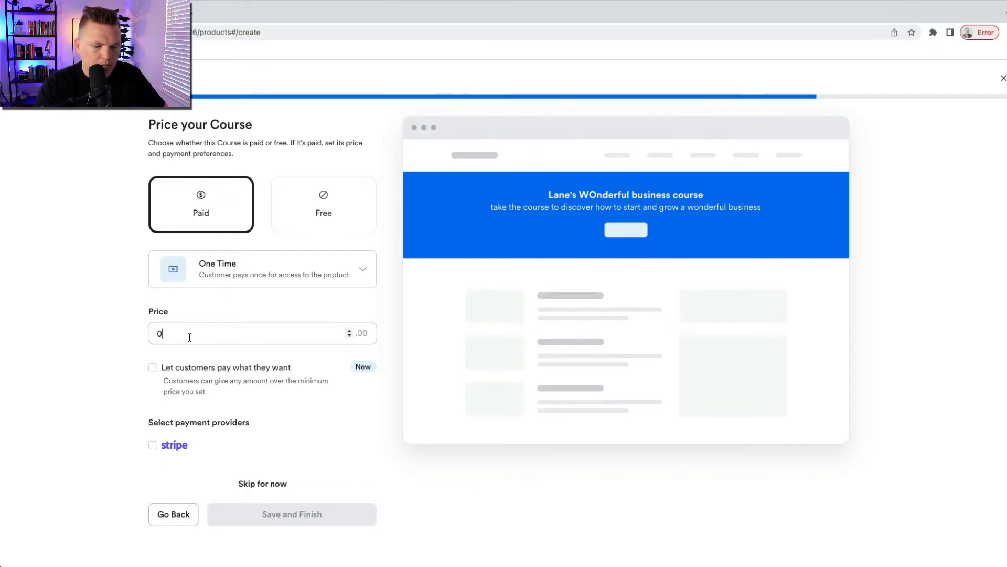
{"action": "key", "text": "BackSpace"}
{"action": "type", "text": "2"}
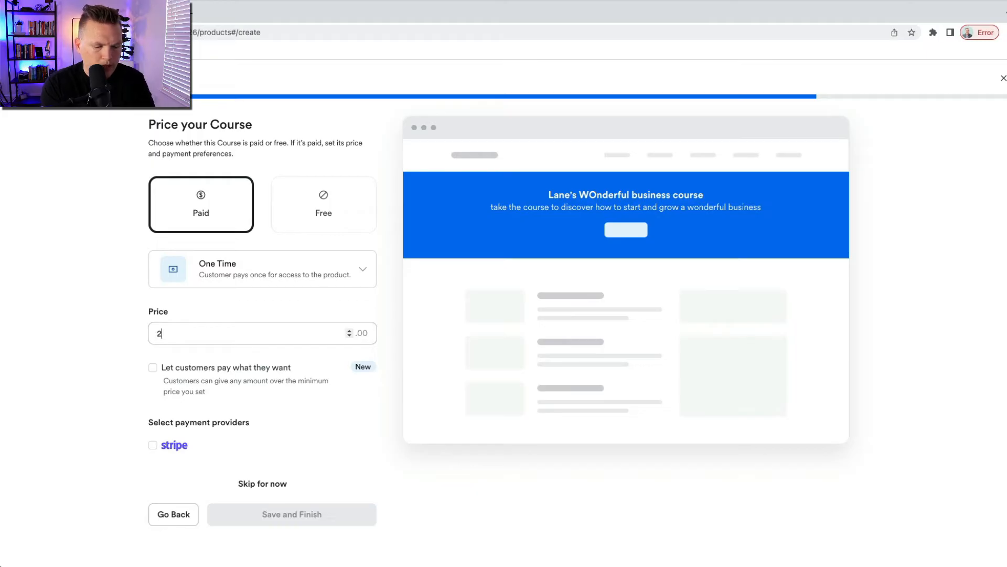
{"action": "type", "text": "97"}
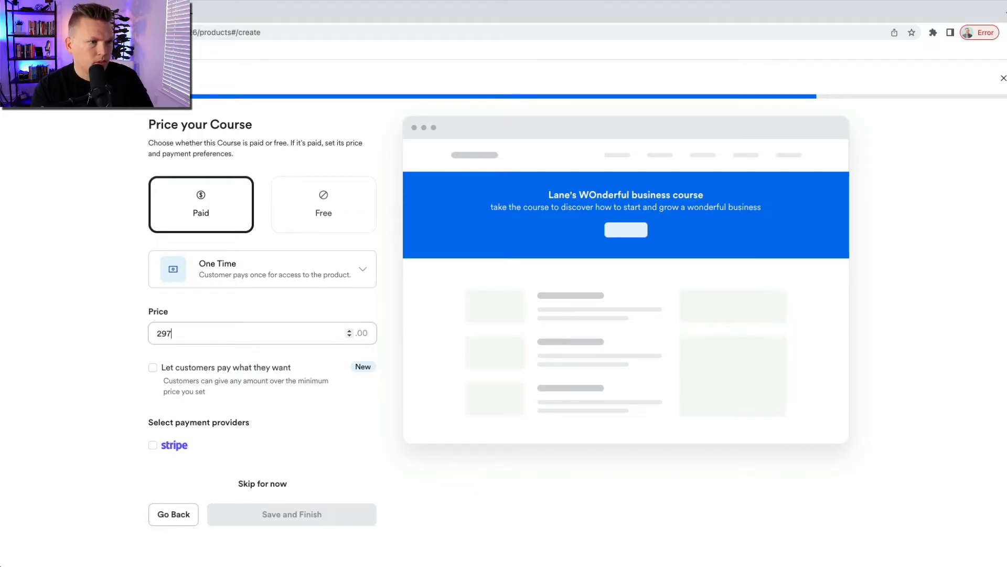
{"action": "left_click", "coordinate": [127, 395]}
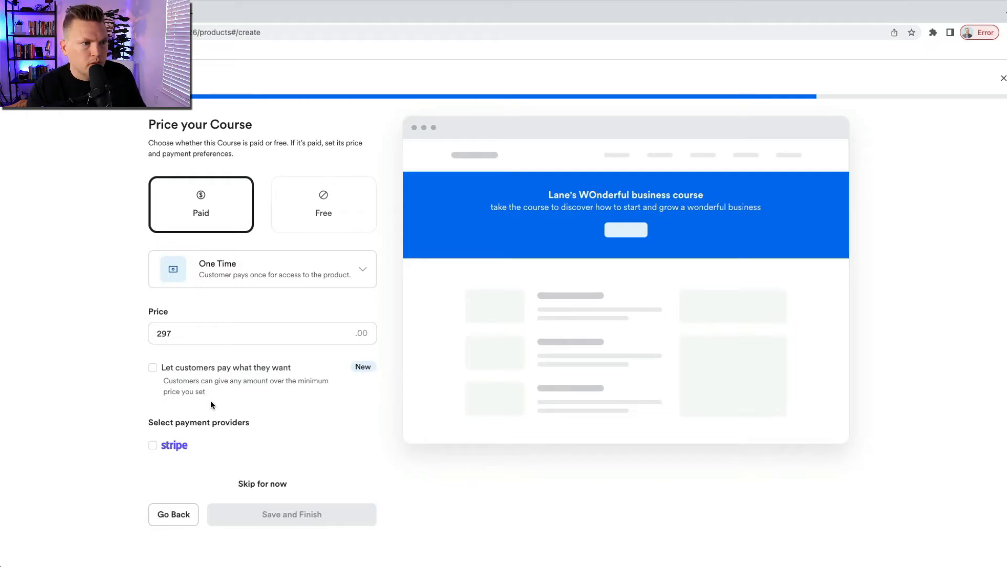
{"action": "left_click", "coordinate": [152, 446]}
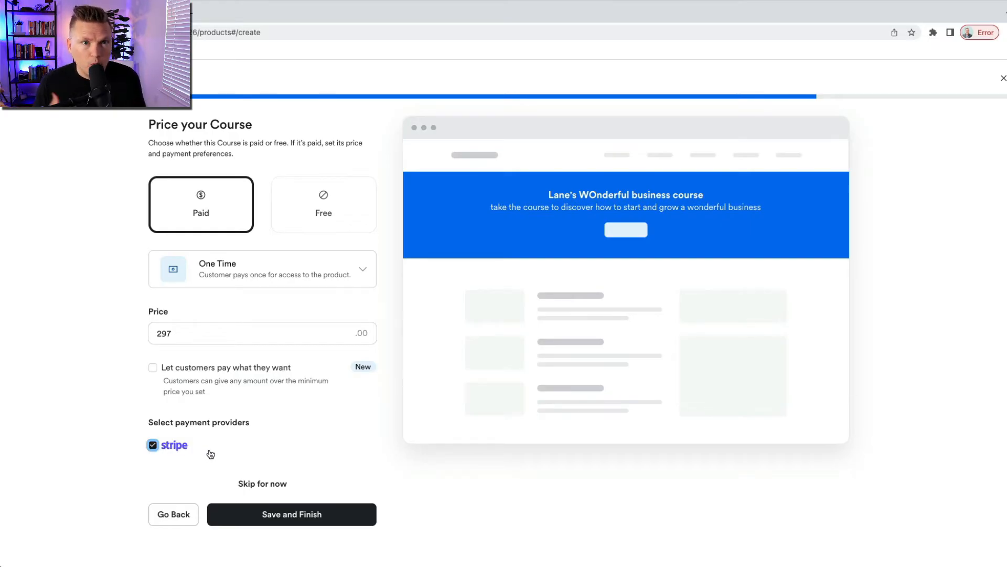
{"action": "left_click", "coordinate": [297, 515]}
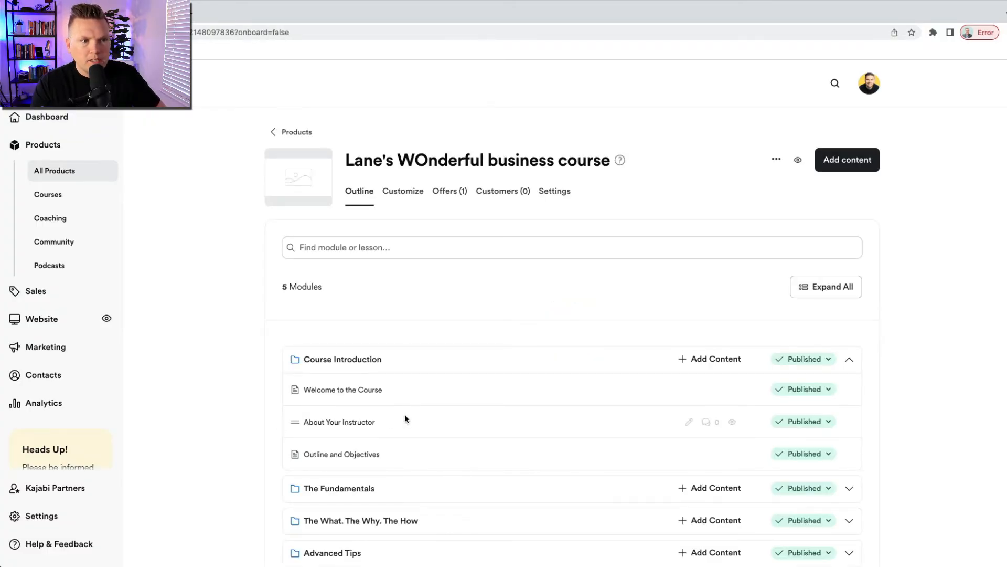
Step: Review the course outline, expanding The Fundamentals and The What. The Why. The How modules to see their lessons
{"action": "scroll", "coordinate": [404, 414], "scroll_direction": "down", "scroll_amount": 2}
{"action": "scroll", "coordinate": [405, 418], "scroll_direction": "up", "scroll_amount": 2}
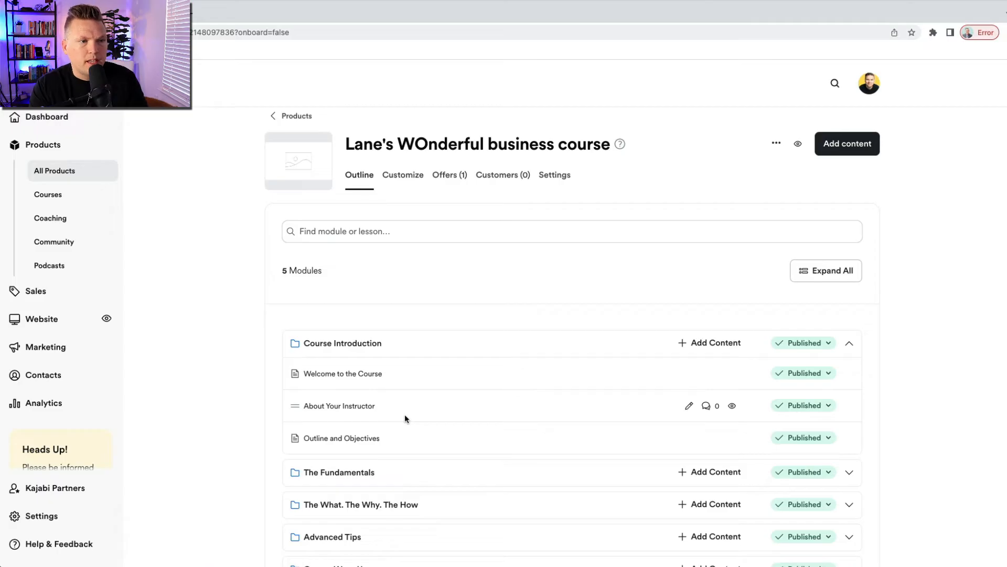
{"action": "scroll", "coordinate": [405, 418], "scroll_direction": "up", "scroll_amount": 1}
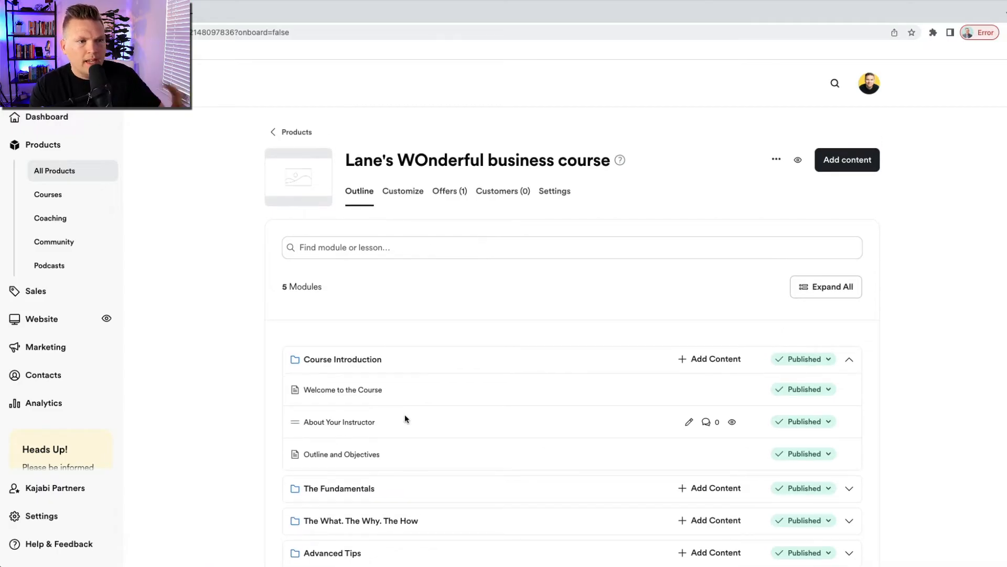
{"action": "scroll", "coordinate": [405, 418], "scroll_direction": "down", "scroll_amount": 3}
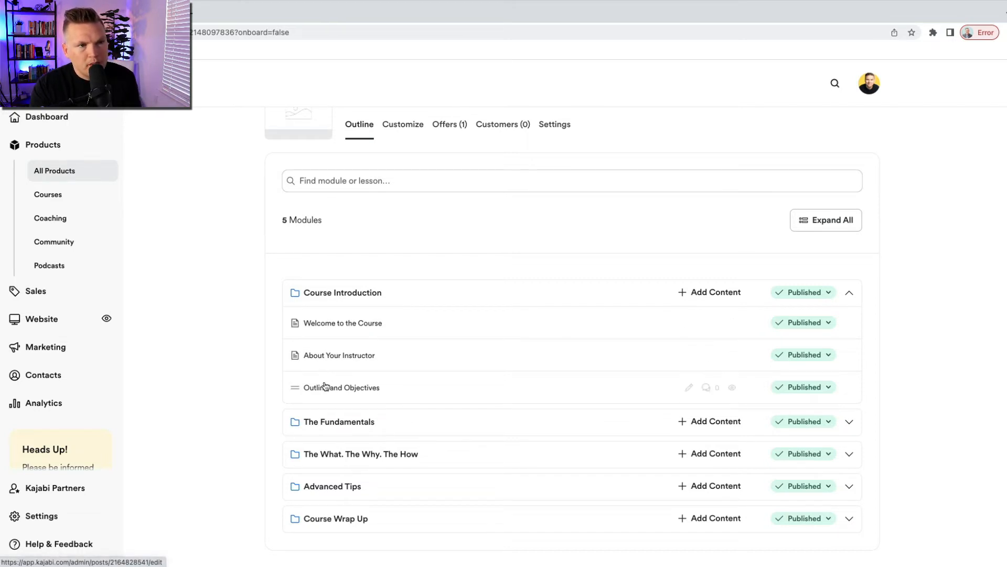
{"action": "left_click", "coordinate": [849, 423]}
{"action": "scroll", "coordinate": [473, 422], "scroll_direction": "down", "scroll_amount": 2}
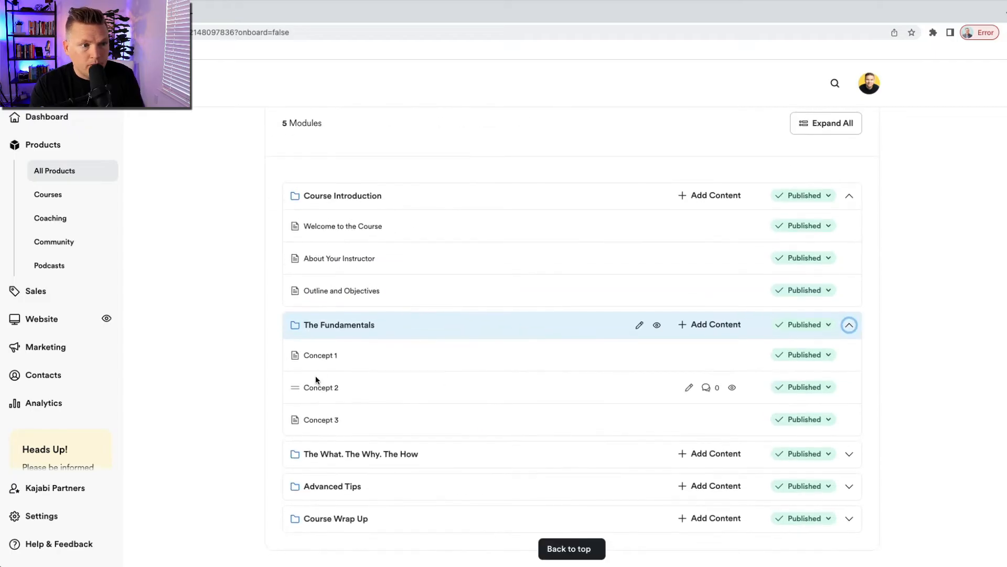
{"action": "left_click", "coordinate": [849, 454]}
{"action": "scroll", "coordinate": [423, 466], "scroll_direction": "down", "scroll_amount": 2}
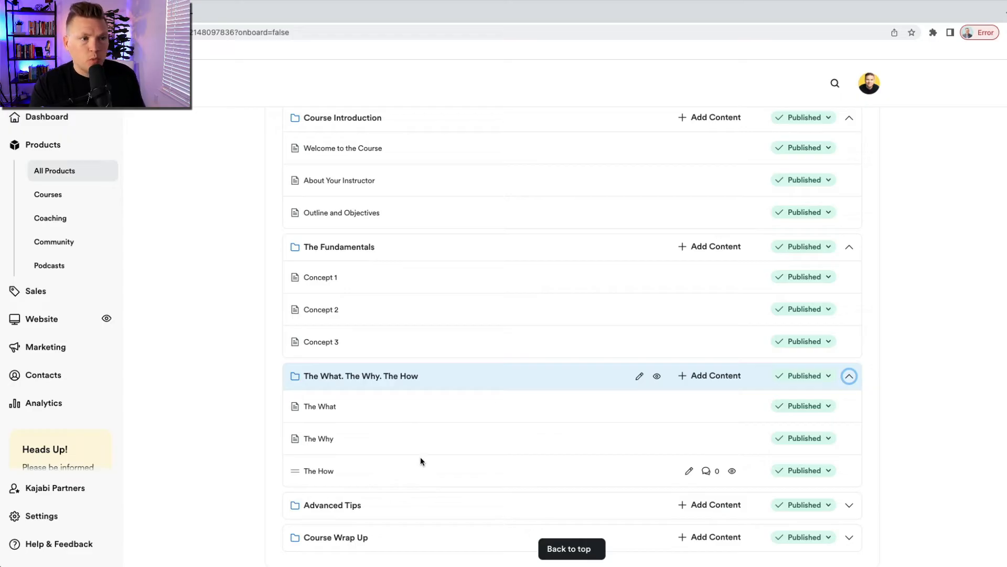
Step: Open the Concept 1 lesson of The Fundamentals module and look over its lesson details
{"action": "left_click", "coordinate": [321, 282]}
{"action": "scroll", "coordinate": [185, 370], "scroll_direction": "down", "scroll_amount": 2}
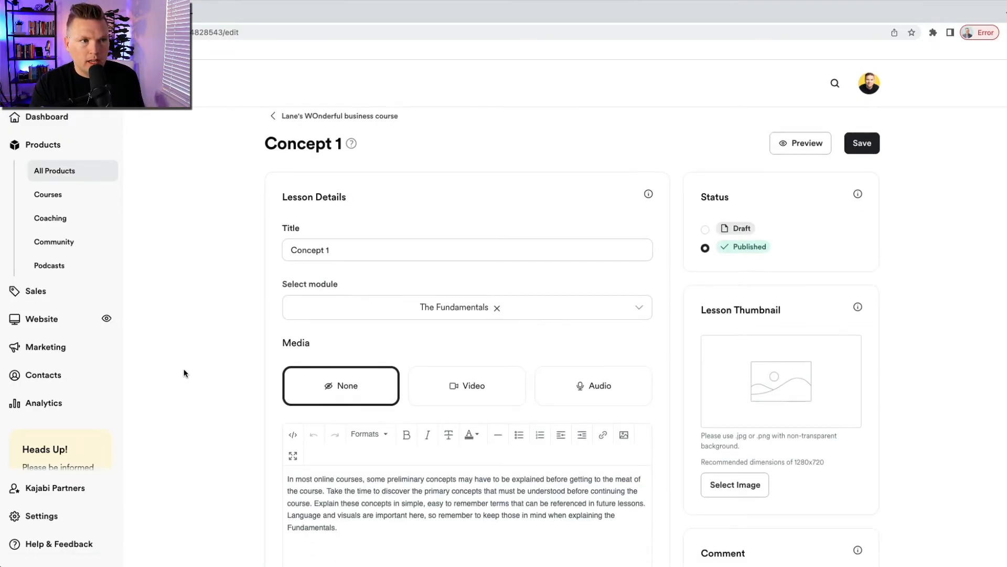
{"action": "scroll", "coordinate": [183, 368], "scroll_direction": "up", "scroll_amount": 2}
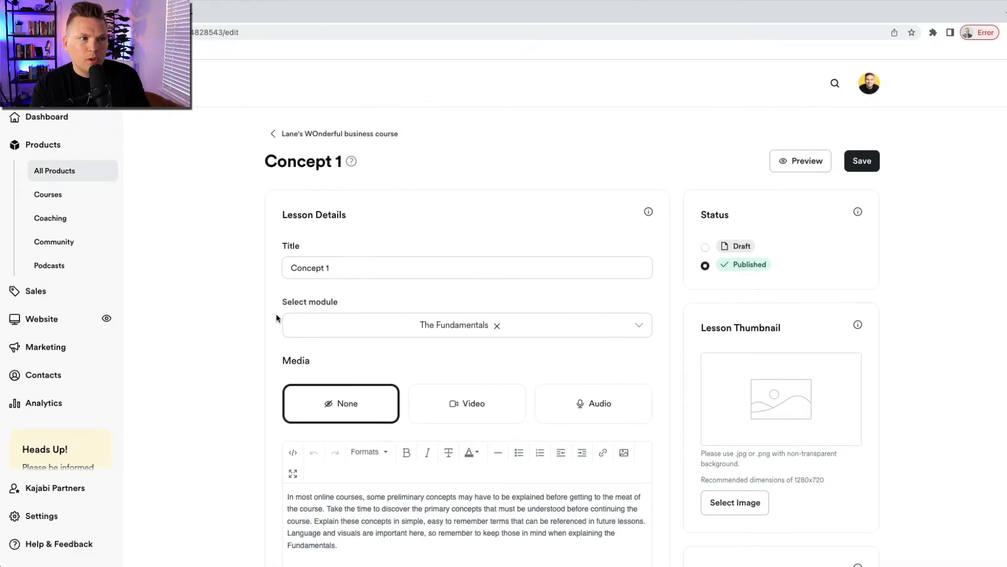
Step: Look over the Concept 1 lesson's text, downloads, automations and comment options, and return to the course outline
{"action": "left_click", "coordinate": [344, 267]}
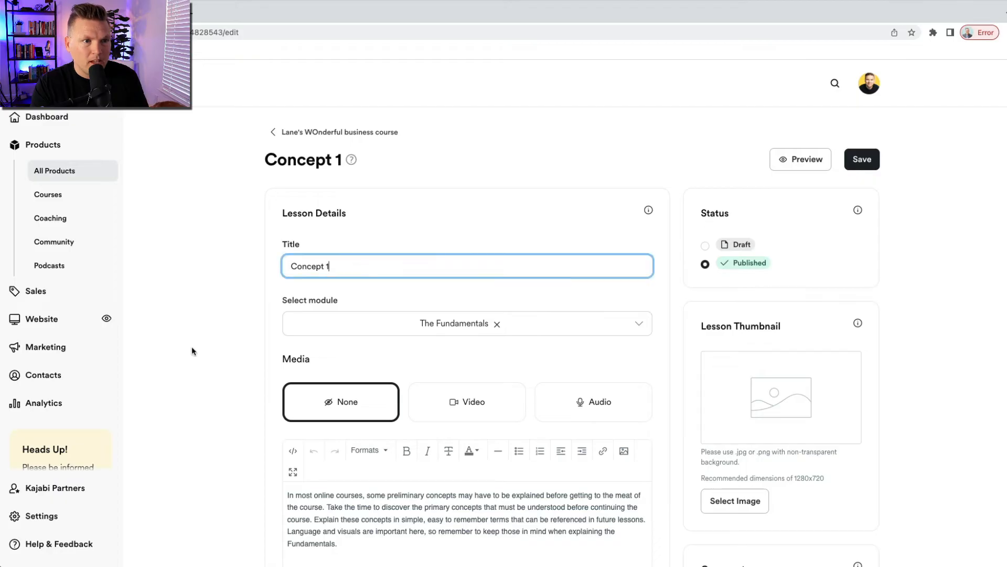
{"action": "scroll", "coordinate": [191, 346], "scroll_direction": "down", "scroll_amount": 10}
{"action": "scroll", "coordinate": [395, 248], "scroll_direction": "up", "scroll_amount": 1}
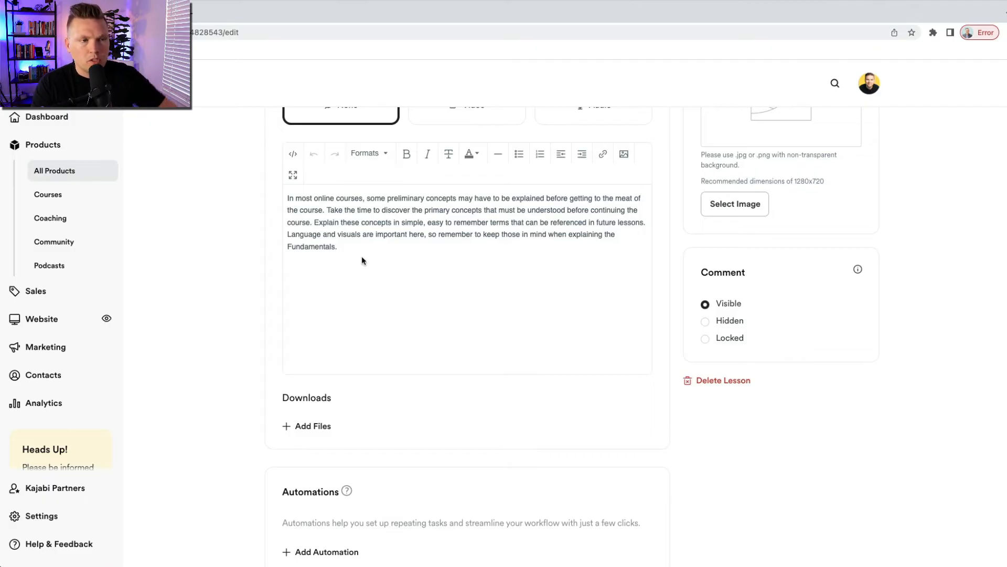
{"action": "scroll", "coordinate": [362, 257], "scroll_direction": "up", "scroll_amount": 6}
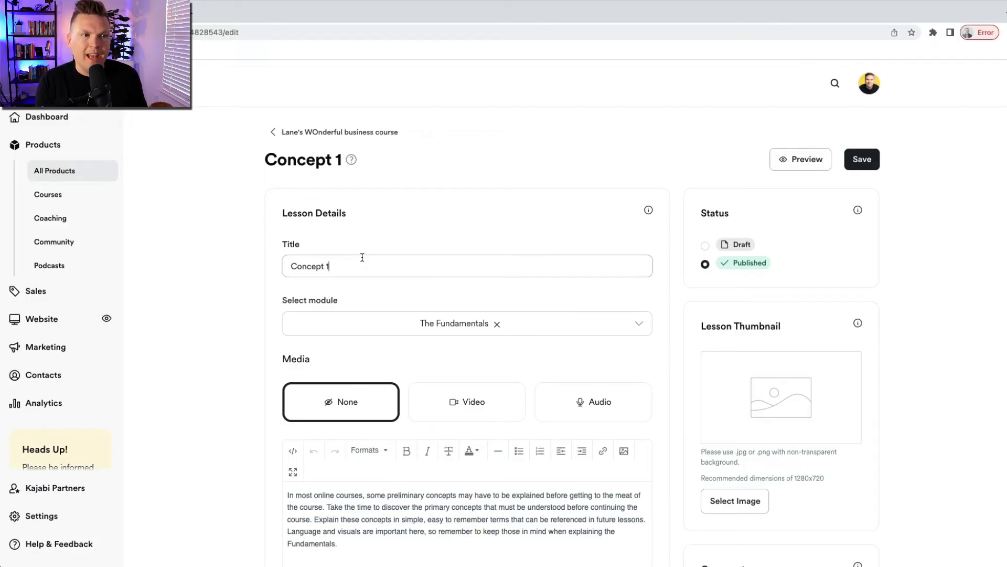
{"action": "left_click", "coordinate": [288, 135]}
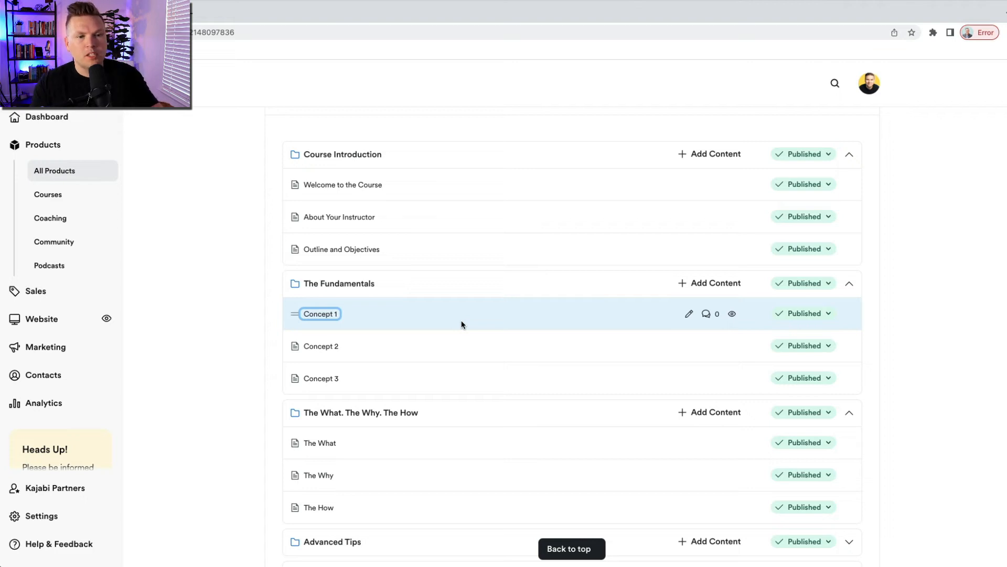
{"action": "scroll", "coordinate": [462, 323], "scroll_direction": "up", "scroll_amount": 5}
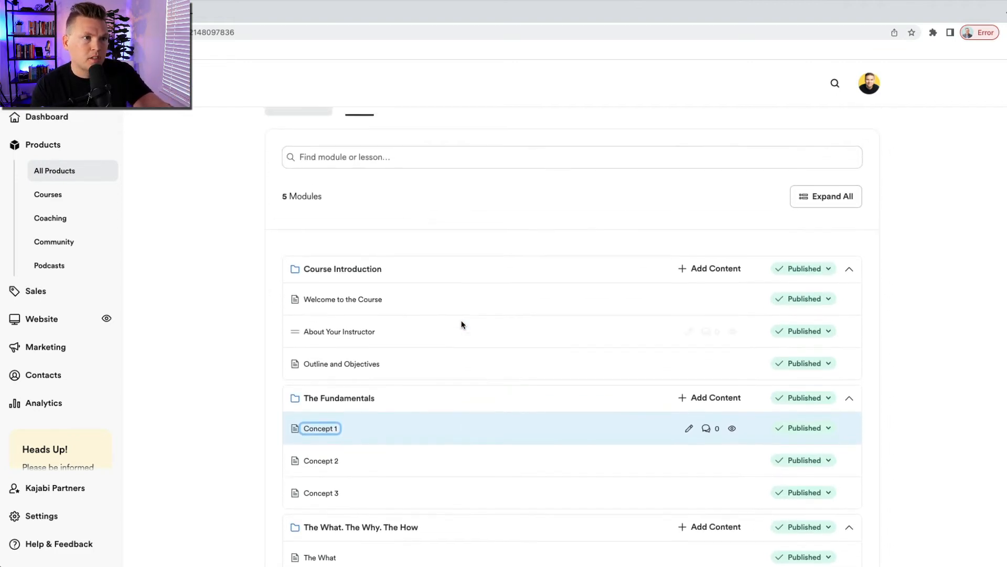
{"action": "scroll", "coordinate": [461, 324], "scroll_direction": "down", "scroll_amount": 5}
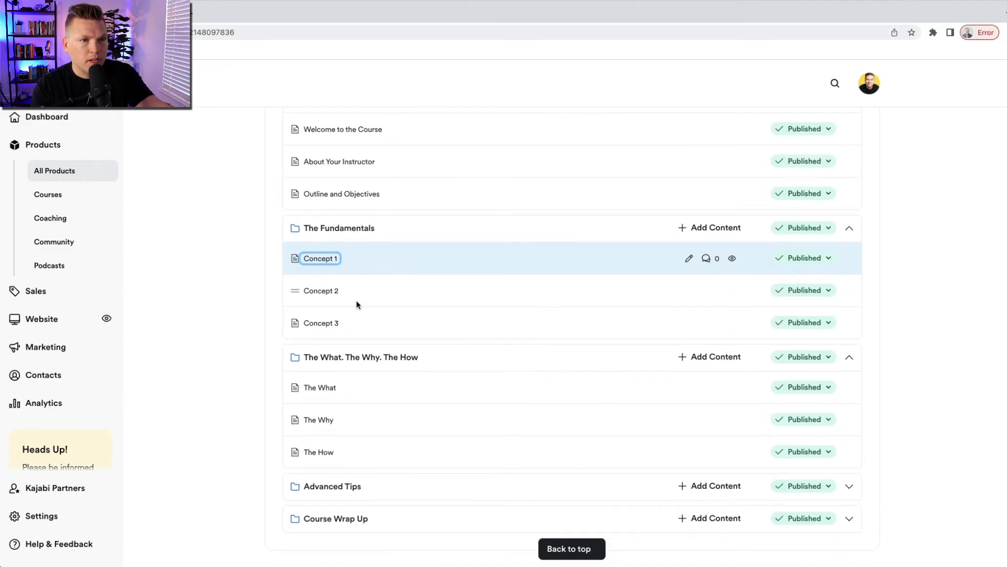
Step: Open the Concept 2 lesson, choose Video as its media, and view the sources for uploading a new file
{"action": "left_click", "coordinate": [321, 291]}
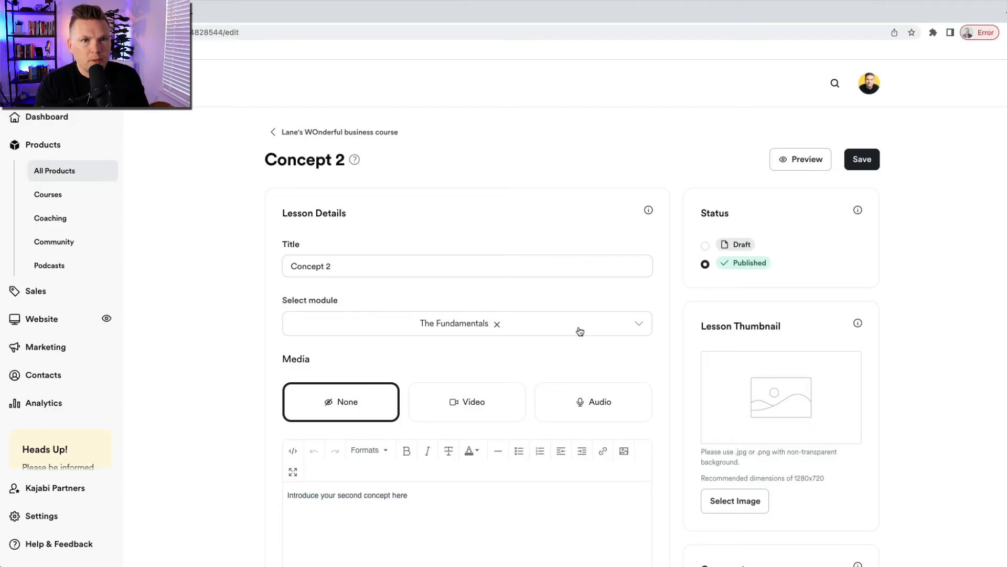
{"action": "scroll", "coordinate": [578, 327], "scroll_direction": "down", "scroll_amount": 2}
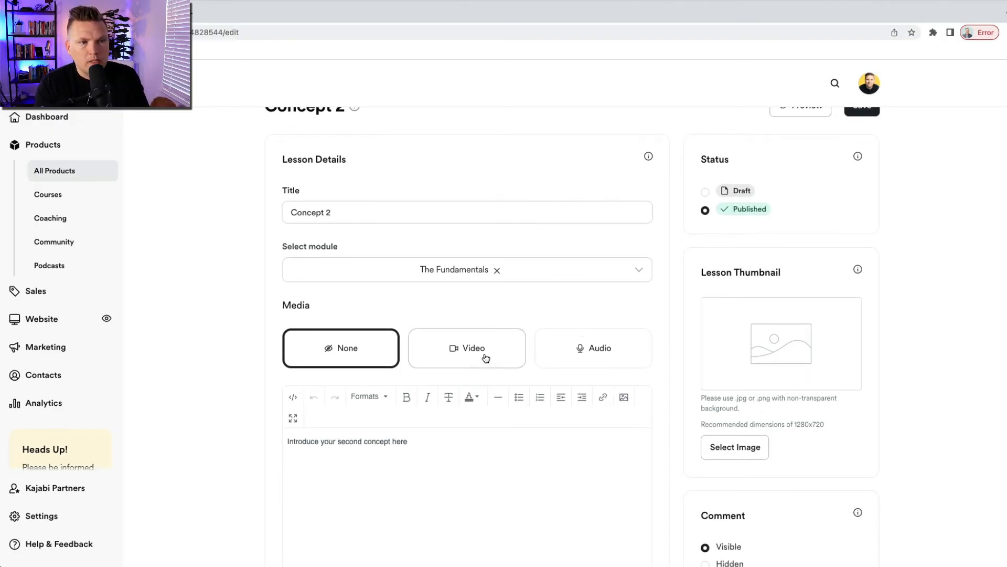
{"action": "scroll", "coordinate": [445, 354], "scroll_direction": "down", "scroll_amount": 4}
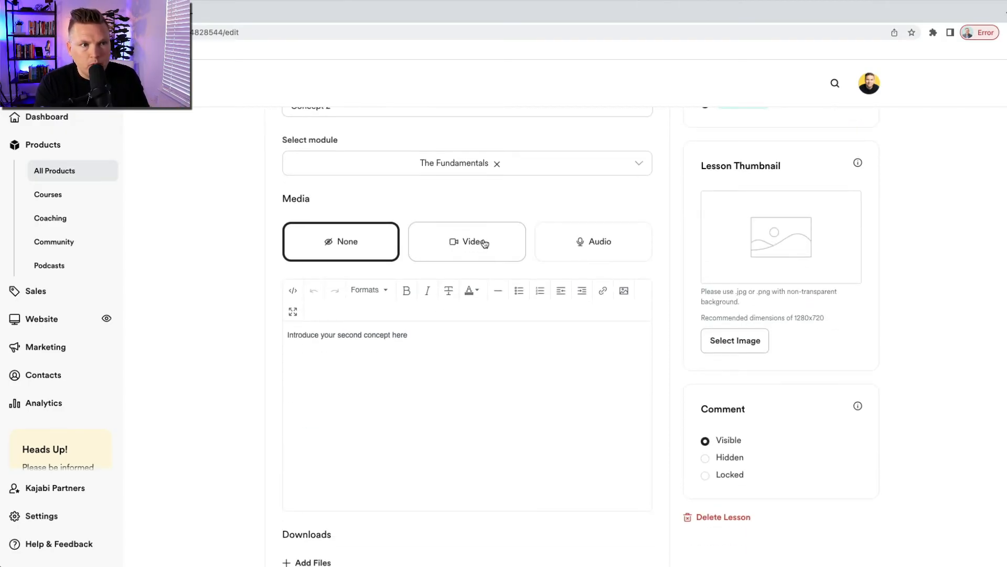
{"action": "left_click", "coordinate": [480, 243]}
{"action": "left_click", "coordinate": [452, 343]}
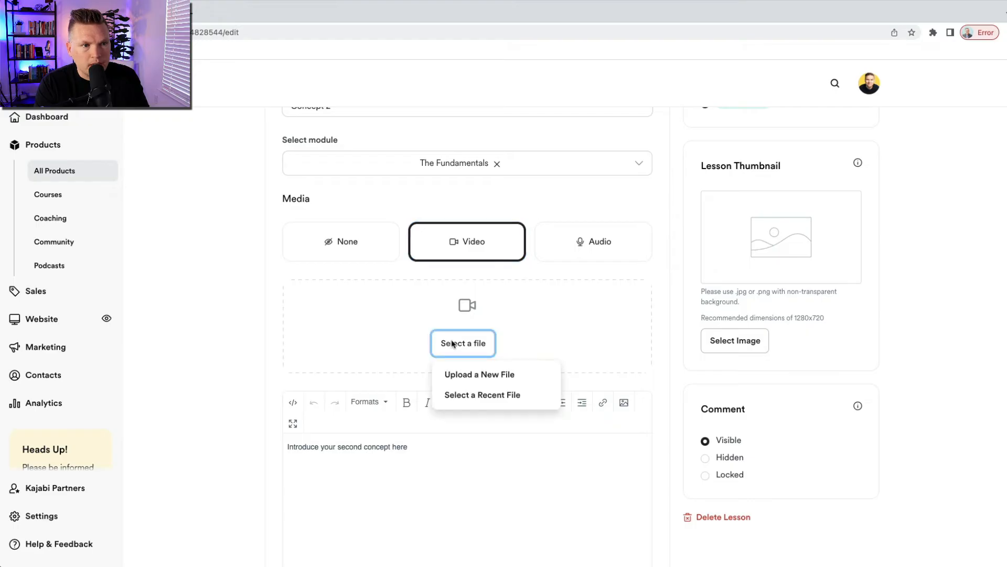
{"action": "left_click", "coordinate": [460, 373]}
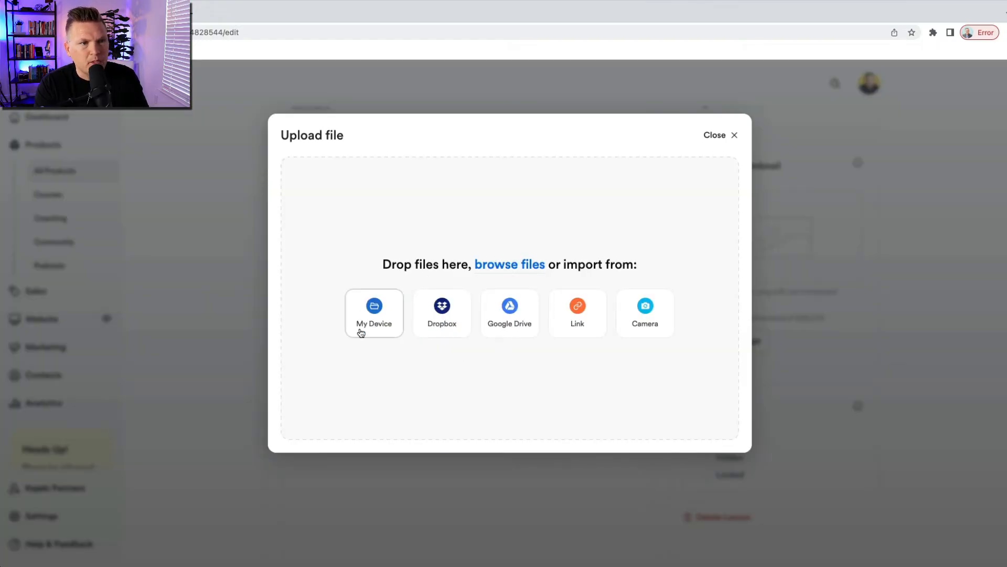
{"action": "left_click", "coordinate": [718, 136]}
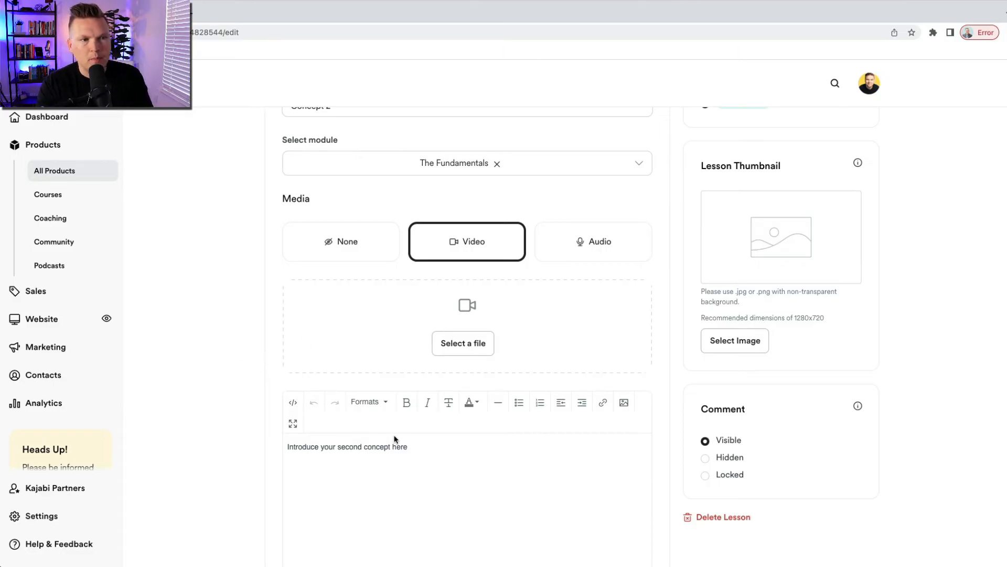
Step: Review the remaining Concept 2 lesson settings, including body text, downloads, automations and thumbnail, and return to the course outline
{"action": "scroll", "coordinate": [394, 439], "scroll_direction": "down", "scroll_amount": 3}
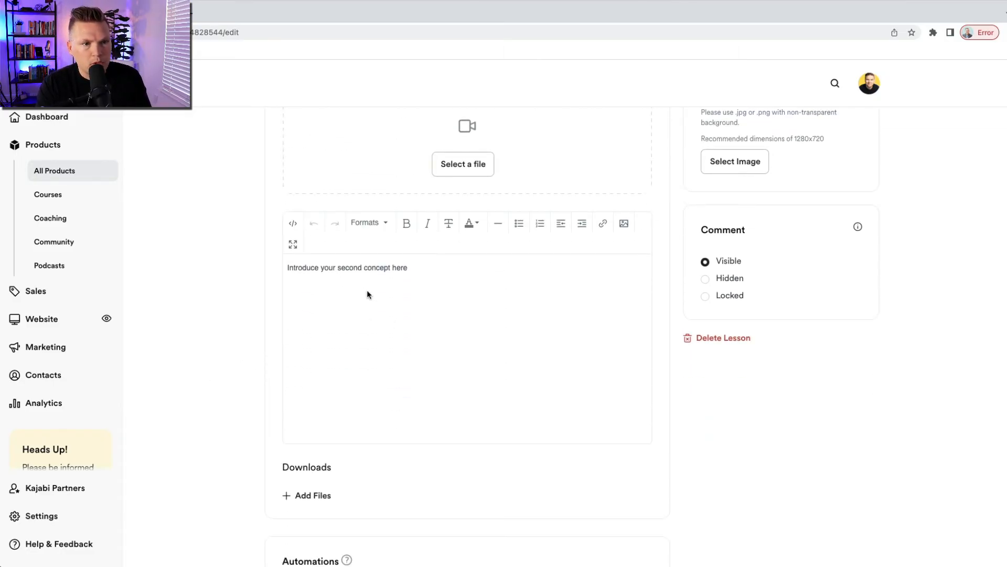
{"action": "scroll", "coordinate": [434, 342], "scroll_direction": "down", "scroll_amount": 2}
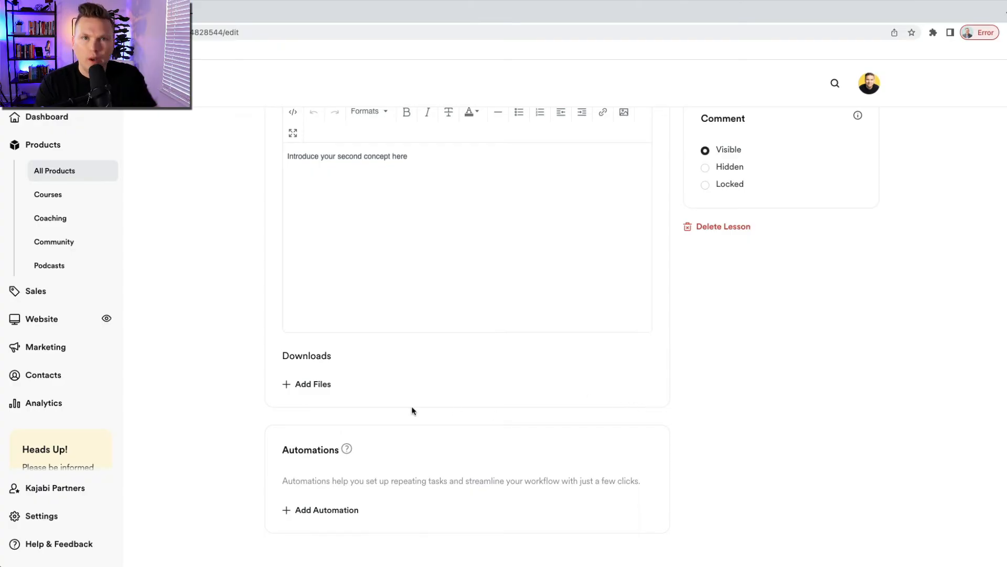
{"action": "scroll", "coordinate": [413, 411], "scroll_direction": "up", "scroll_amount": 9}
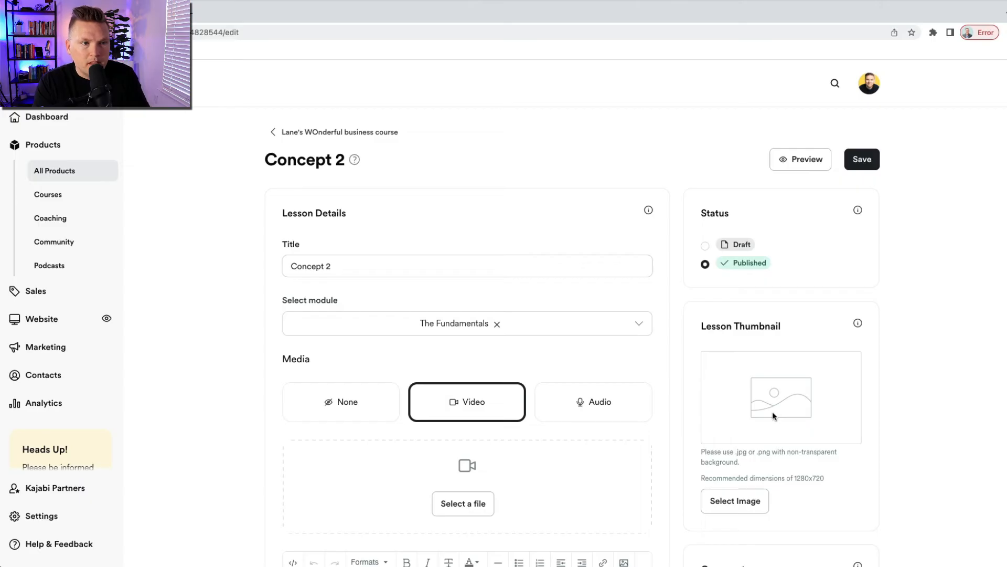
{"action": "scroll", "coordinate": [604, 475], "scroll_direction": "down", "scroll_amount": 3}
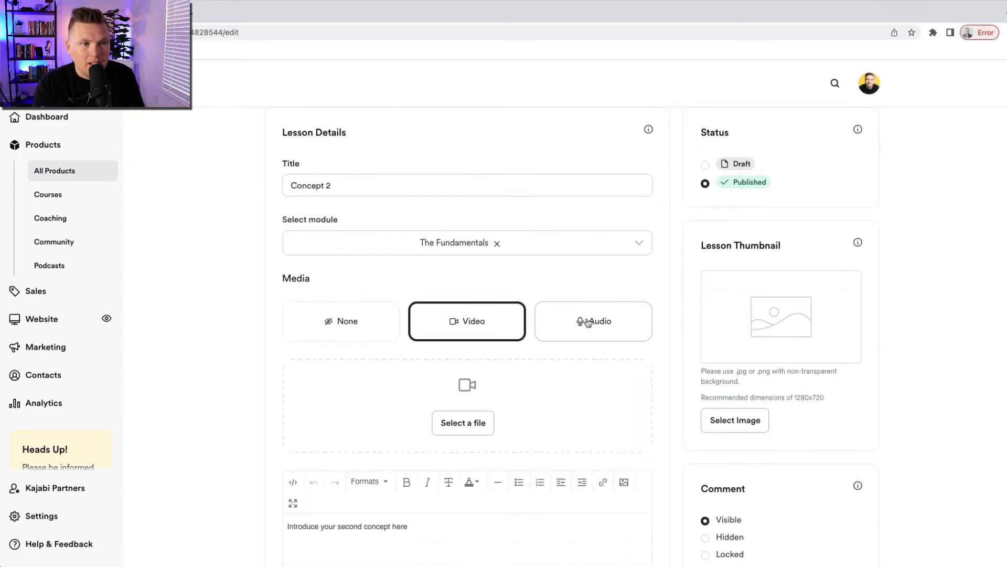
{"action": "scroll", "coordinate": [497, 332], "scroll_direction": "down", "scroll_amount": 3}
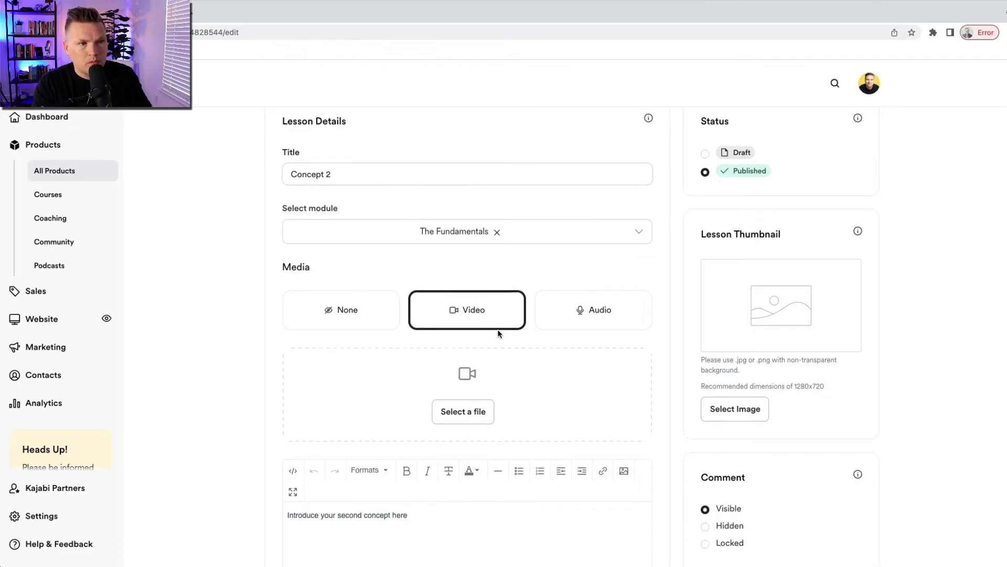
{"action": "scroll", "coordinate": [498, 333], "scroll_direction": "up", "scroll_amount": 6}
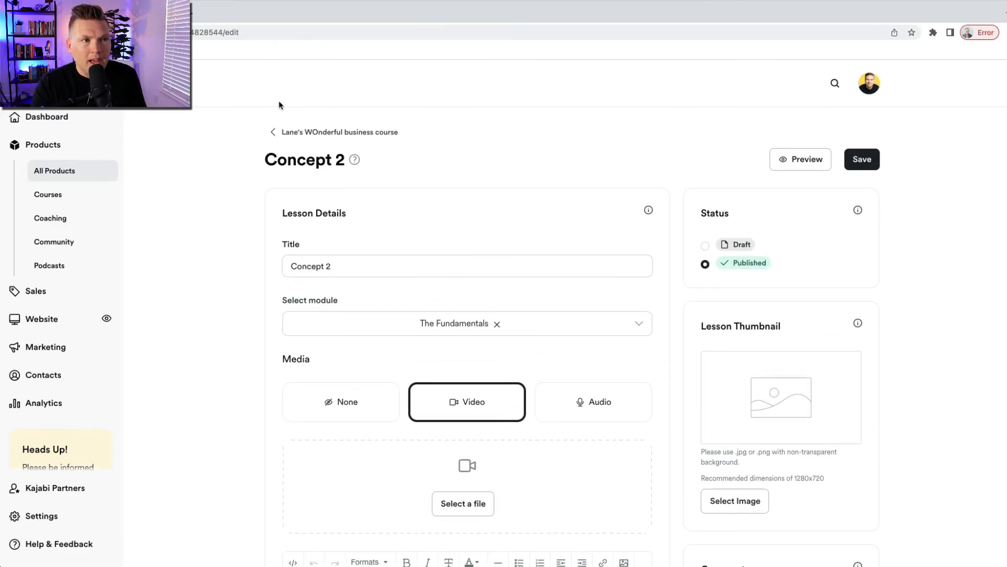
{"action": "left_click", "coordinate": [286, 132]}
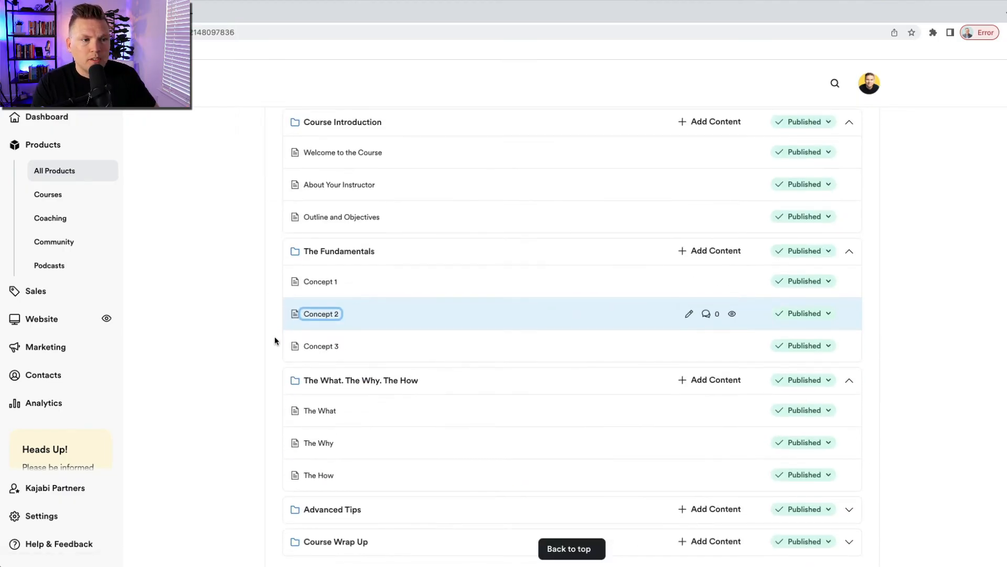
Step: Open the course's active Premier Product template for customization and look through the course page preview
{"action": "scroll", "coordinate": [275, 340], "scroll_direction": "down", "scroll_amount": 1}
{"action": "scroll", "coordinate": [275, 340], "scroll_direction": "up", "scroll_amount": 10}
{"action": "scroll", "coordinate": [275, 340], "scroll_direction": "down", "scroll_amount": 1}
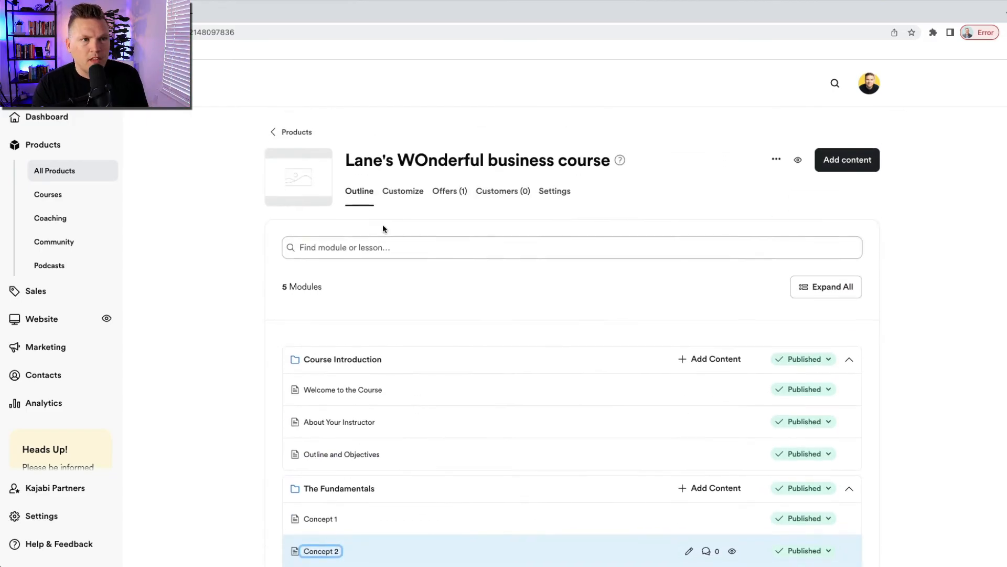
{"action": "left_click", "coordinate": [404, 193]}
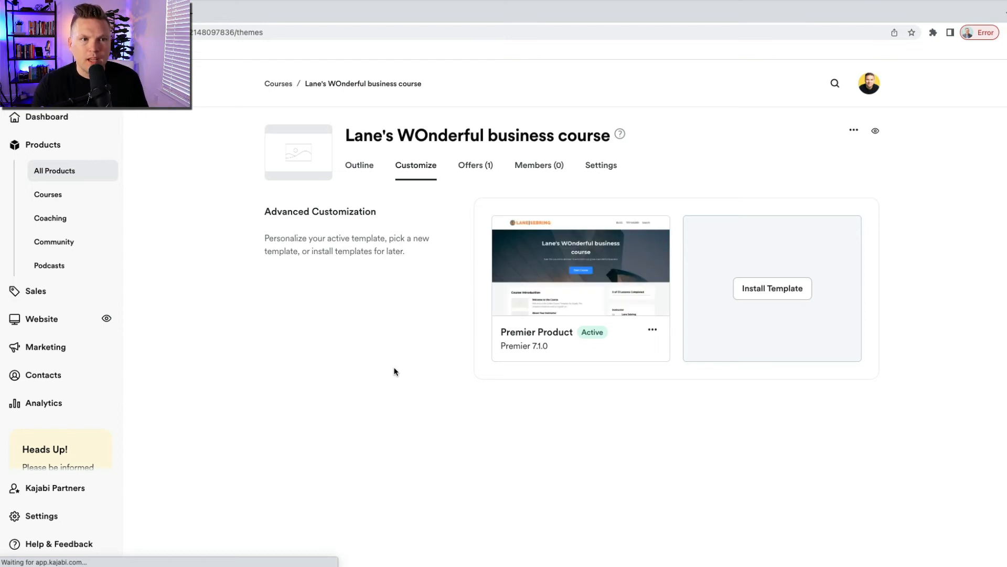
{"action": "mouse_move", "coordinate": [598, 236]}
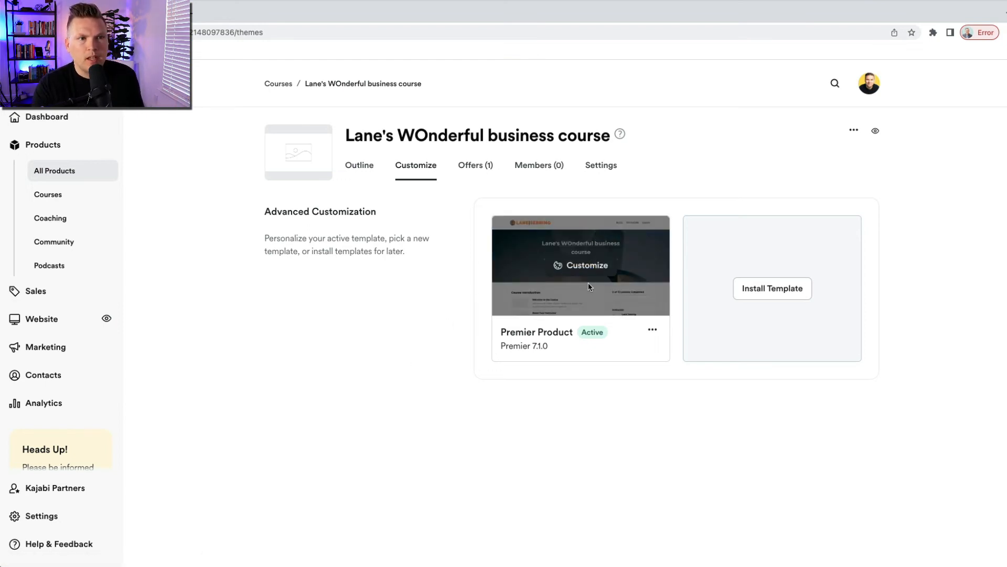
{"action": "left_click", "coordinate": [567, 269]}
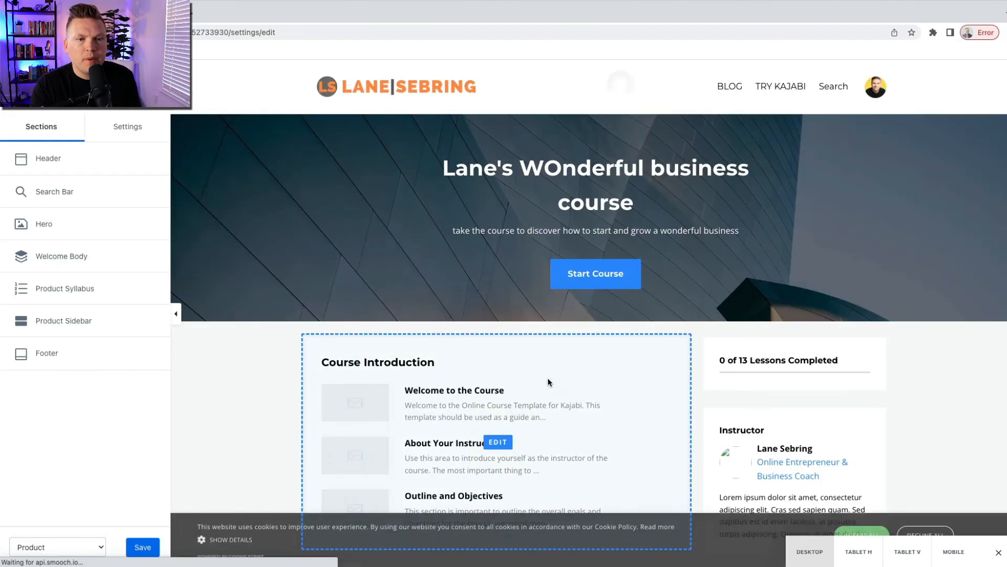
{"action": "scroll", "coordinate": [975, 435], "scroll_direction": "down", "scroll_amount": 1}
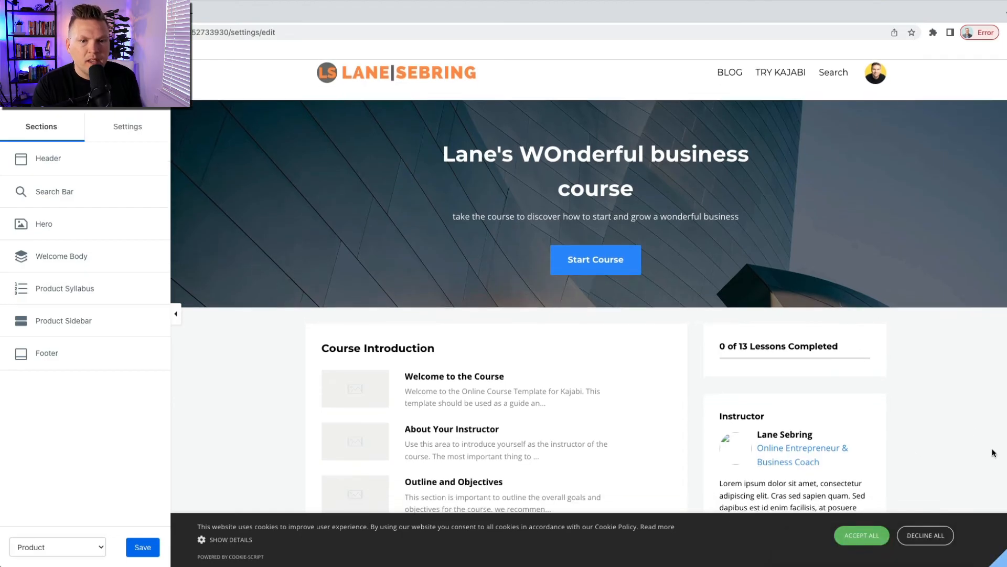
{"action": "scroll", "coordinate": [601, 458], "scroll_direction": "down", "scroll_amount": 15}
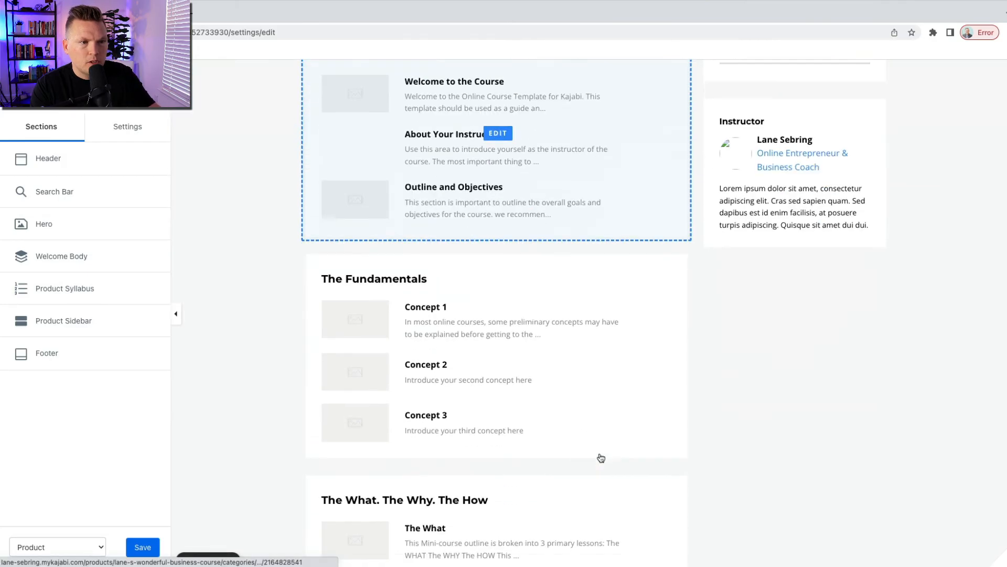
{"action": "scroll", "coordinate": [602, 457], "scroll_direction": "up", "scroll_amount": 15}
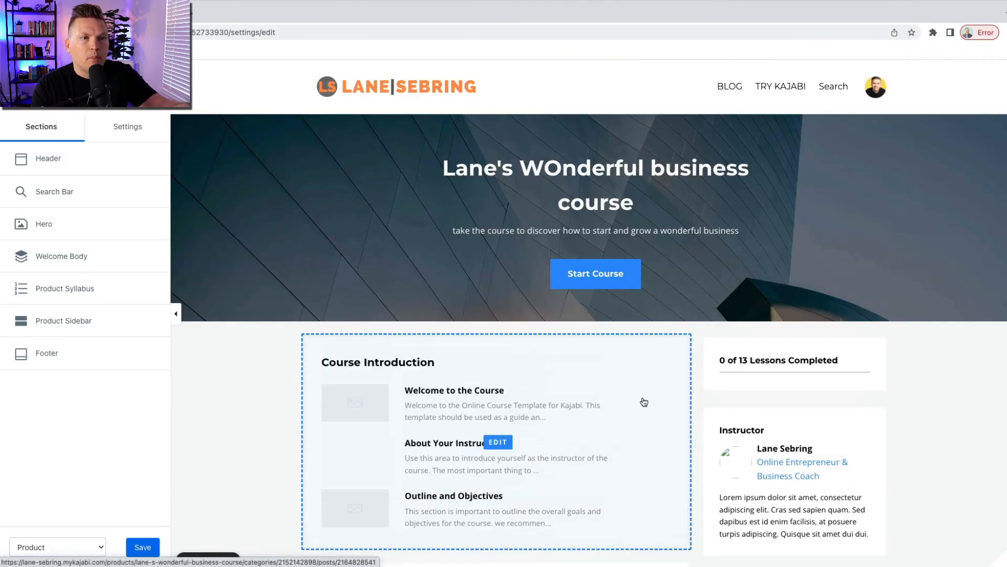
Step: Hide the Hero section of the course page and look through the page without it
{"action": "left_click", "coordinate": [300, 217]}
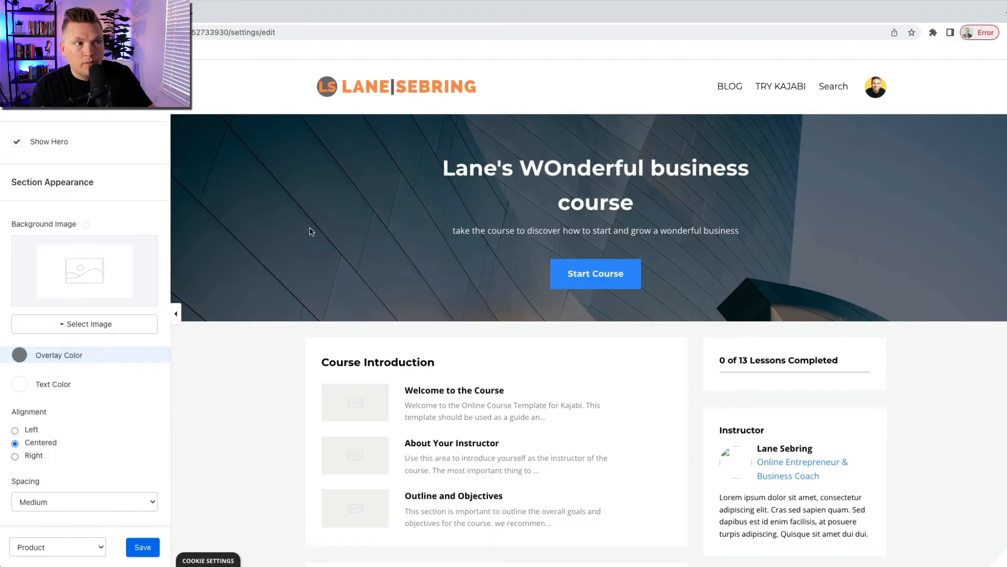
{"action": "left_click", "coordinate": [17, 142]}
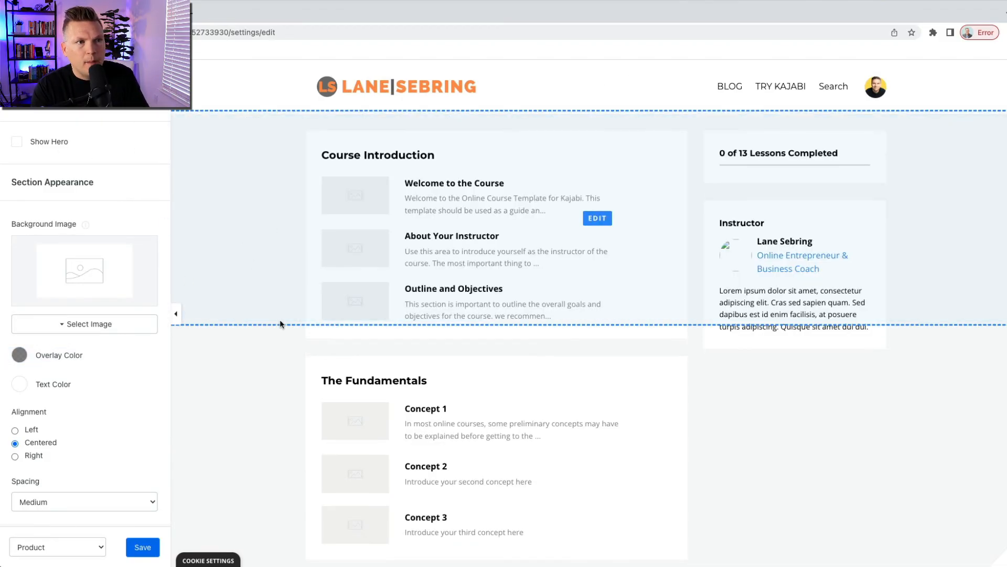
{"action": "scroll", "coordinate": [280, 324], "scroll_direction": "down", "scroll_amount": 15}
{"action": "scroll", "coordinate": [280, 324], "scroll_direction": "up", "scroll_amount": 15}
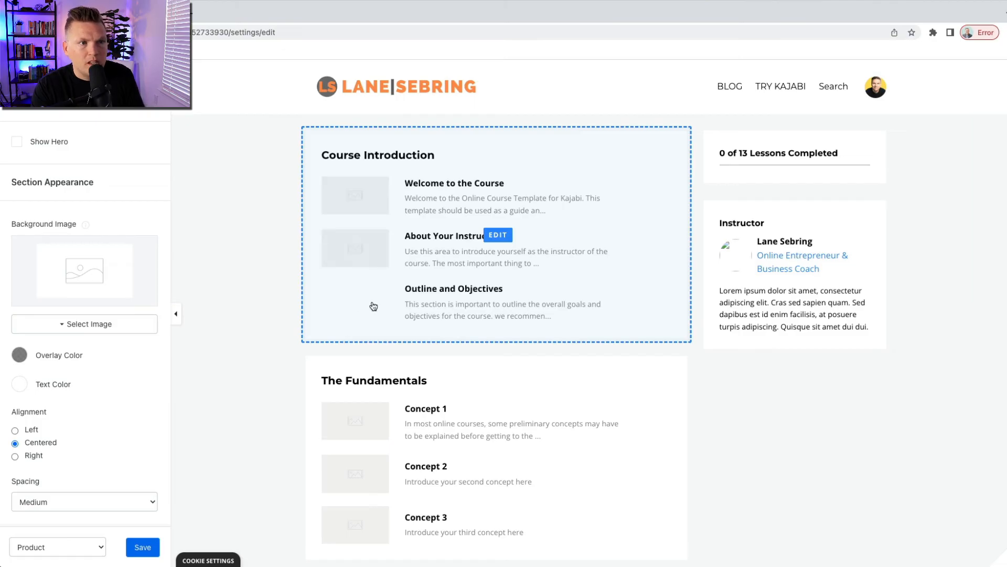
{"action": "scroll", "coordinate": [367, 329], "scroll_direction": "down", "scroll_amount": 5}
{"action": "scroll", "coordinate": [366, 328], "scroll_direction": "down", "scroll_amount": 3}
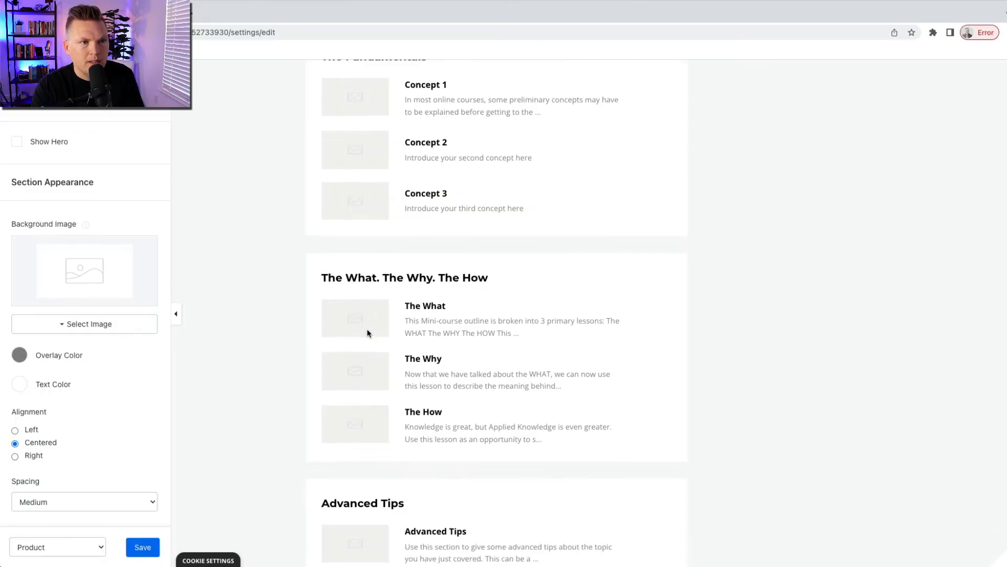
{"action": "scroll", "coordinate": [366, 328], "scroll_direction": "up", "scroll_amount": 10}
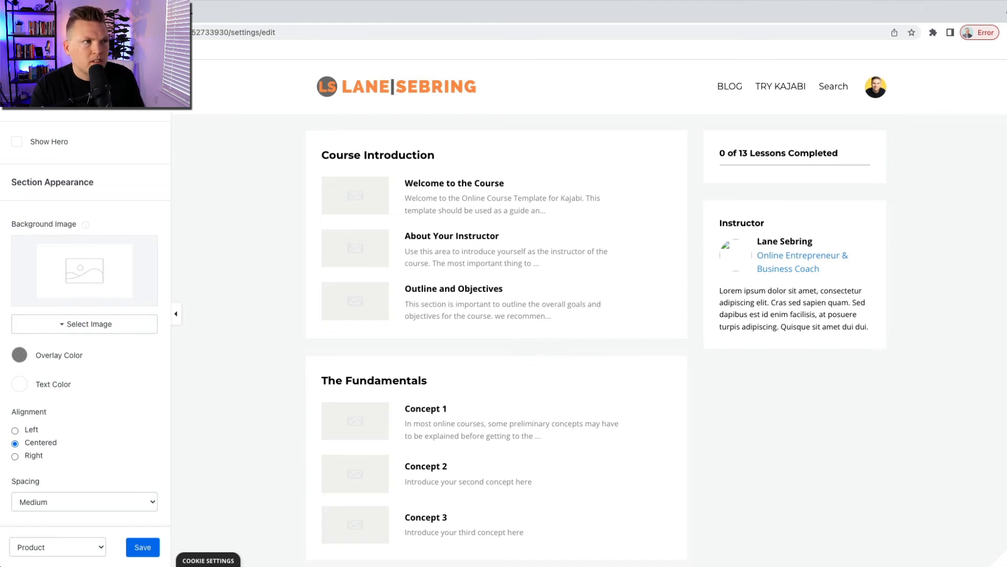
Step: Leave the template editor without saving the changes
{"action": "left_click", "coordinate": [15, 79]}
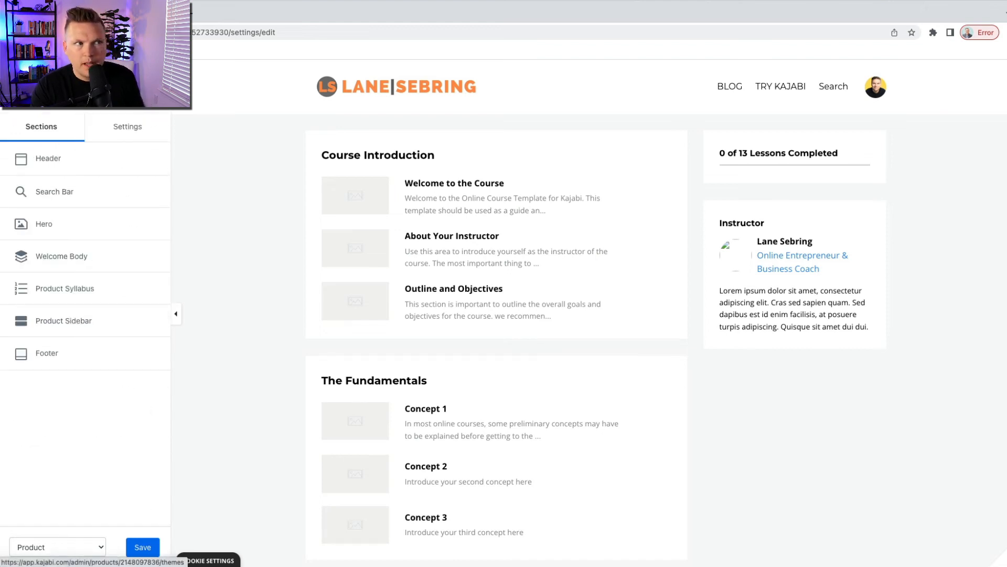
{"action": "left_click", "coordinate": [16, 79]}
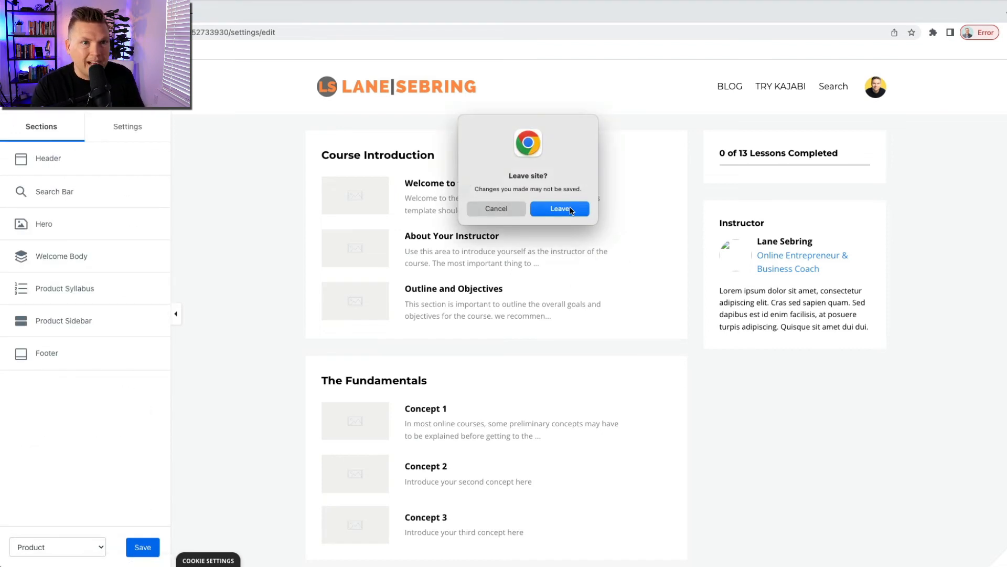
{"action": "left_click", "coordinate": [571, 209]}
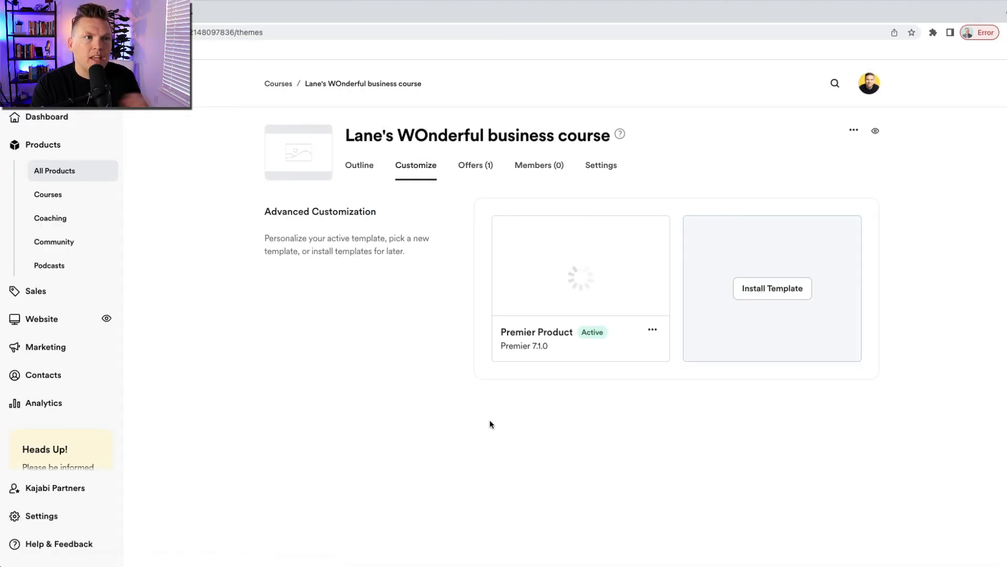
Step: View the course's offers and start adding another offer
{"action": "left_click", "coordinate": [471, 169]}
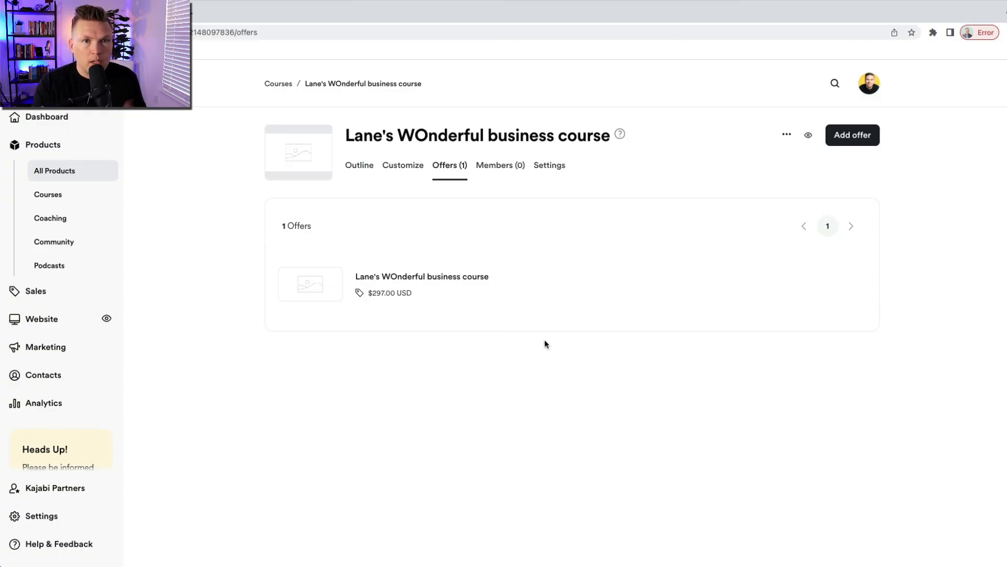
{"action": "left_click", "coordinate": [856, 136]}
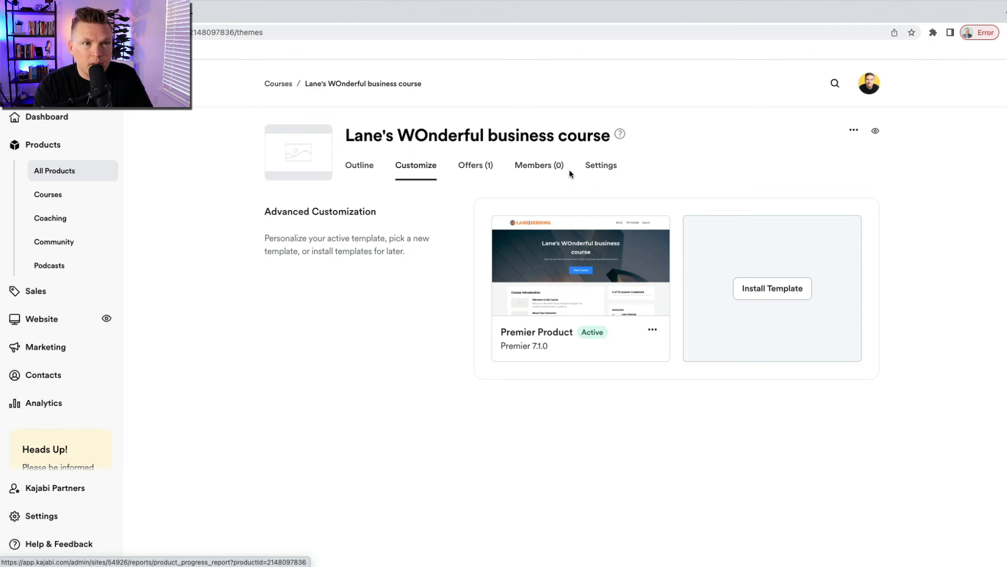
Step: Open the course's settings and look over its title, description and product thumbnail fields
{"action": "left_click", "coordinate": [594, 169]}
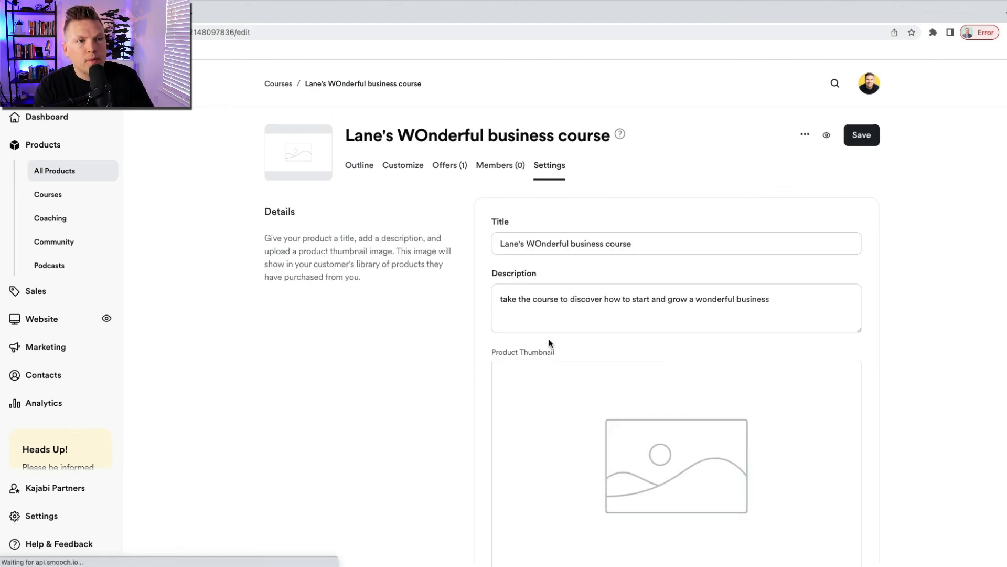
{"action": "scroll", "coordinate": [527, 391], "scroll_direction": "down", "scroll_amount": 3}
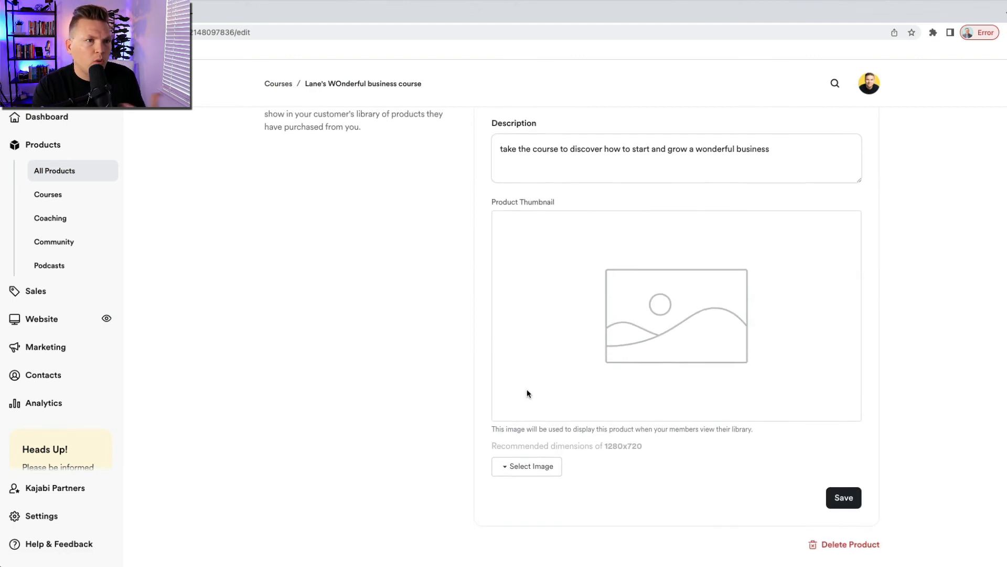
{"action": "scroll", "coordinate": [527, 393], "scroll_direction": "up", "scroll_amount": 3}
{"action": "scroll", "coordinate": [527, 393], "scroll_direction": "down", "scroll_amount": 3}
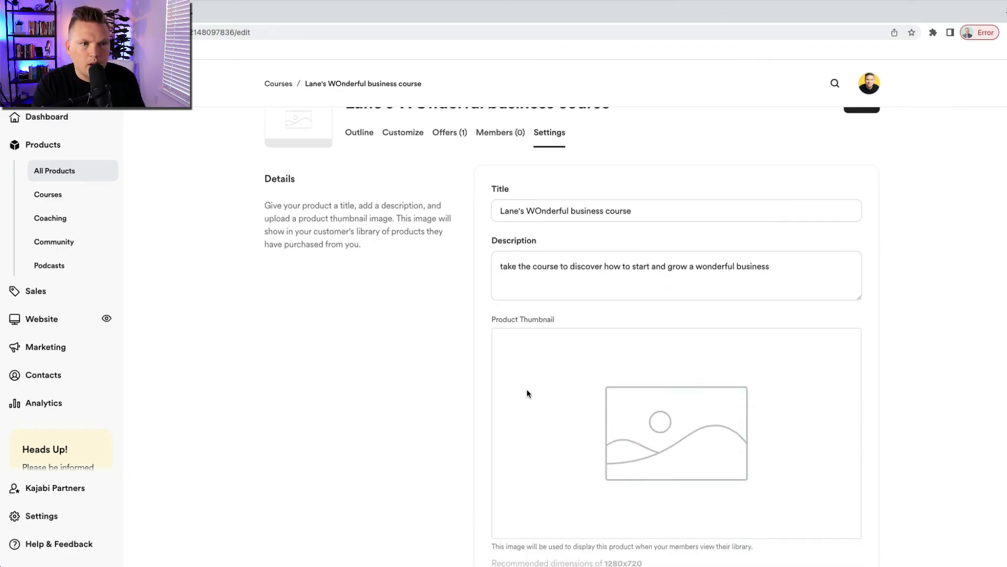
{"action": "scroll", "coordinate": [527, 393], "scroll_direction": "up", "scroll_amount": 4}
{"action": "scroll", "coordinate": [527, 394], "scroll_direction": "down", "scroll_amount": 1}
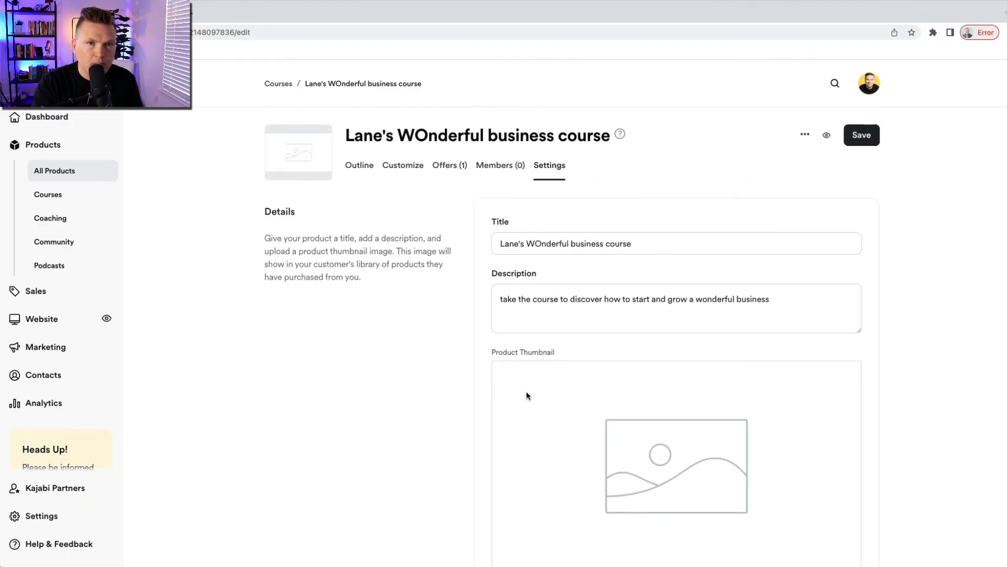